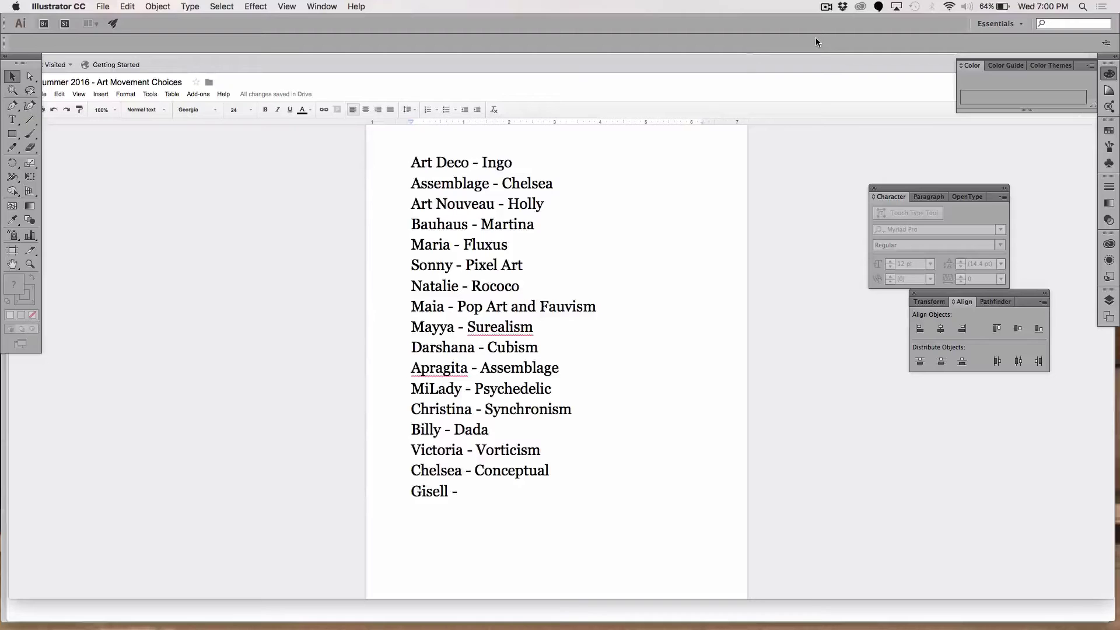
Create a new document named "space art moodboard", 14 in wide and 11 in high
{"action": "key", "text": "super+n"}
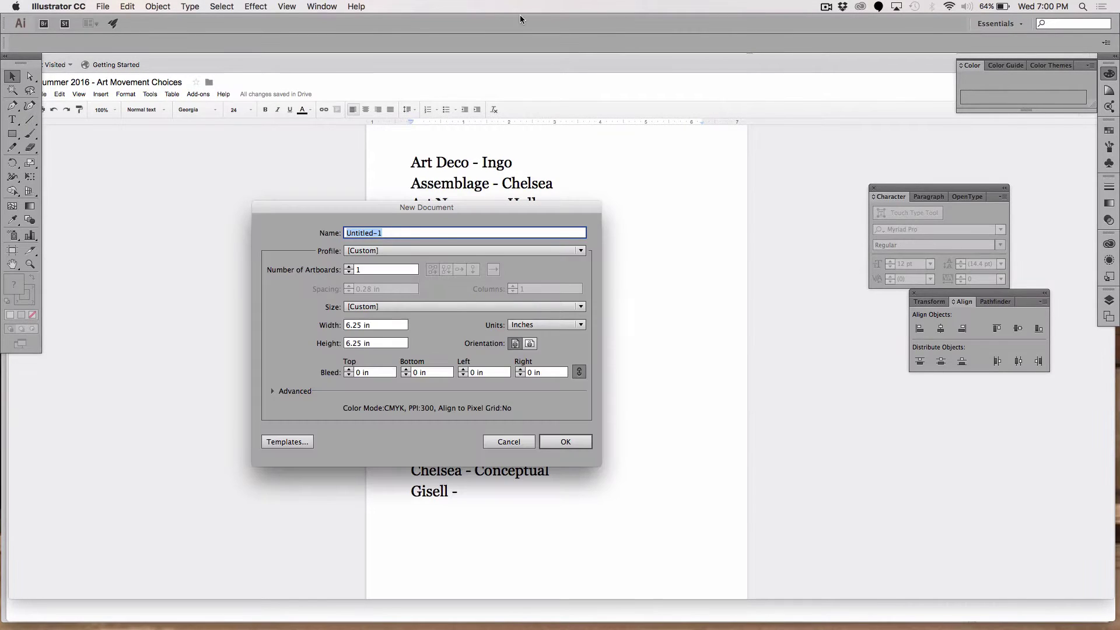
{"action": "type", "text": "spaceart moodboard"}
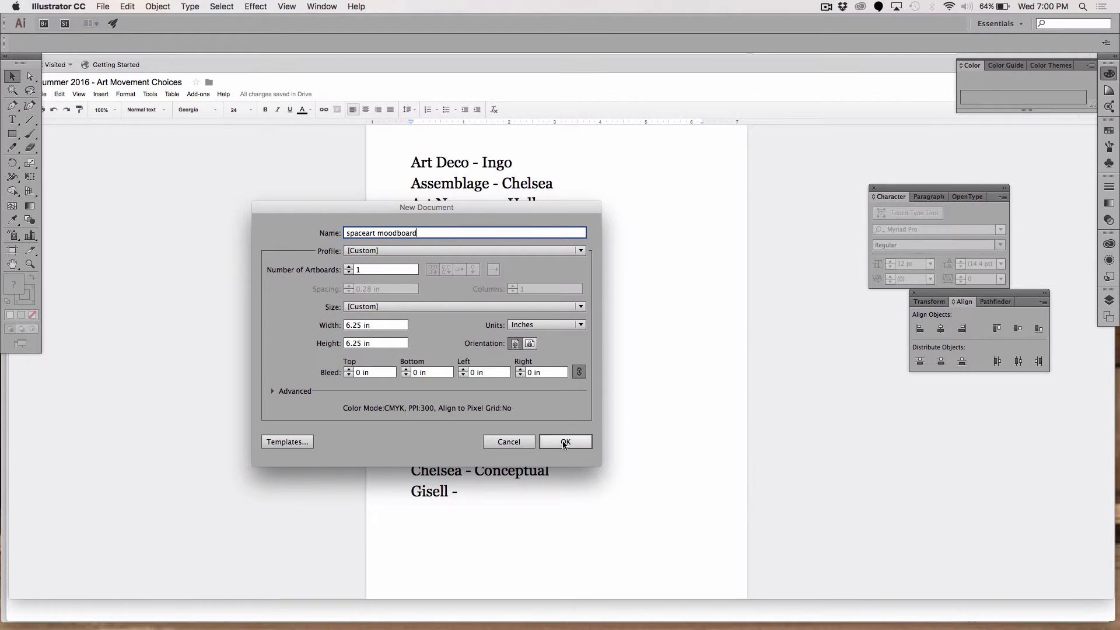
{"action": "left_click", "coordinate": [387, 330]}
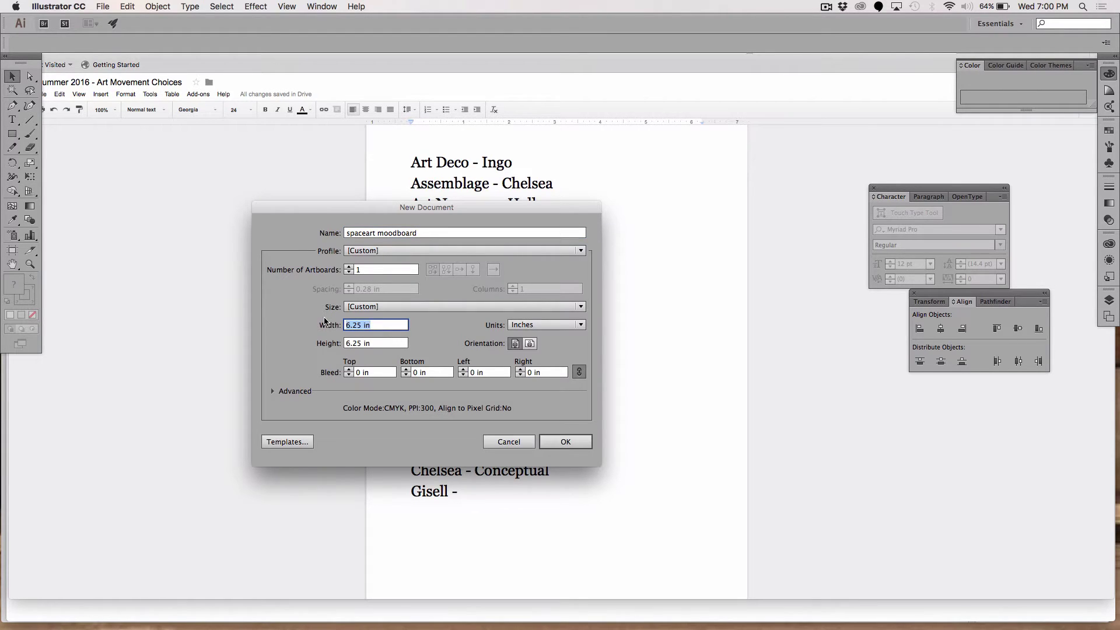
{"action": "type", "text": "14"}
{"action": "key", "text": "Tab"}
{"action": "type", "text": "11"}
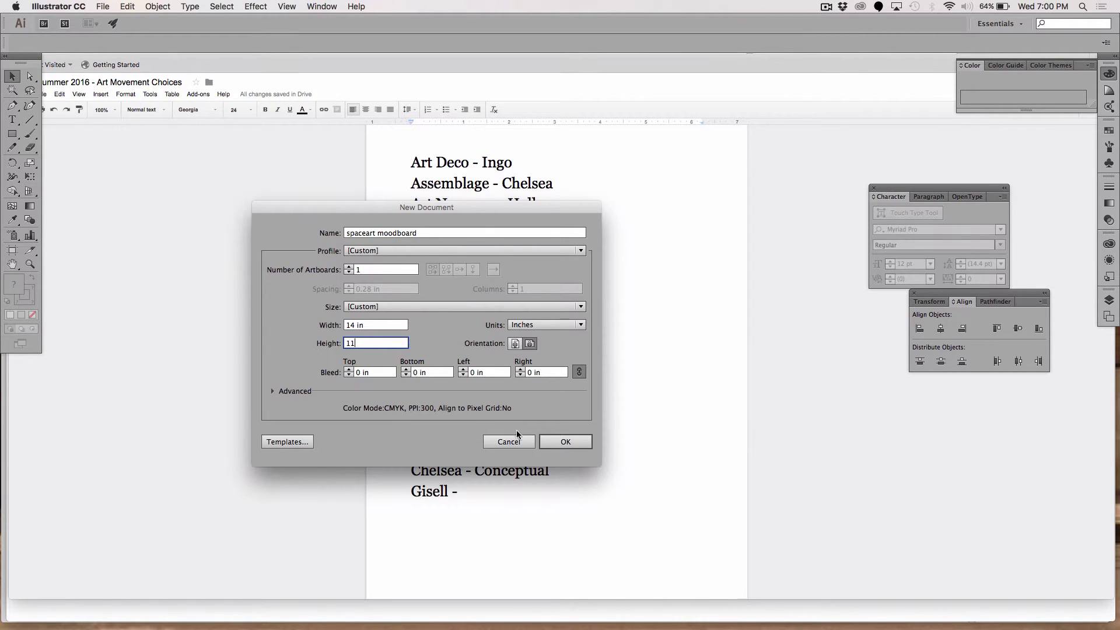
{"action": "left_click", "coordinate": [362, 233]}
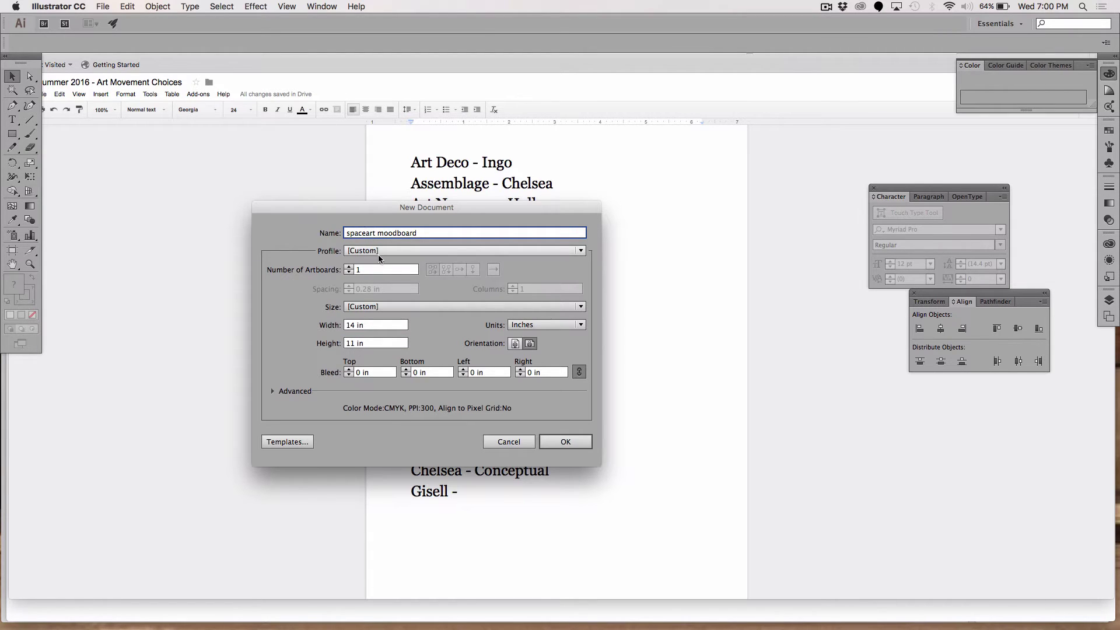
{"action": "type", "text": "v"}
{"action": "key", "text": "BackSpace"}
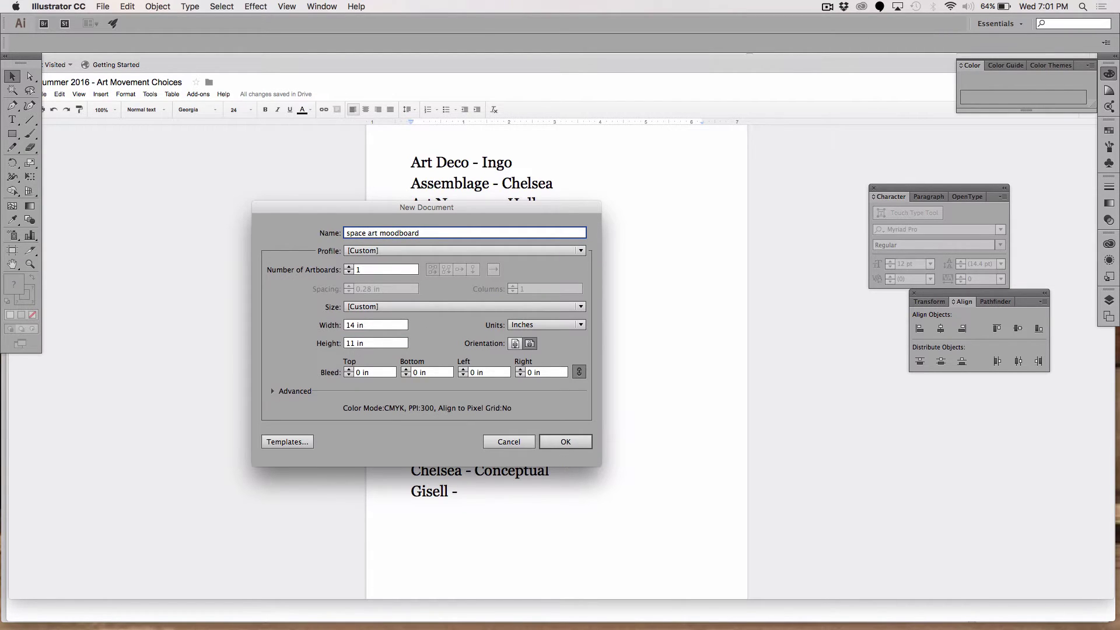
{"action": "left_click", "coordinate": [569, 443]}
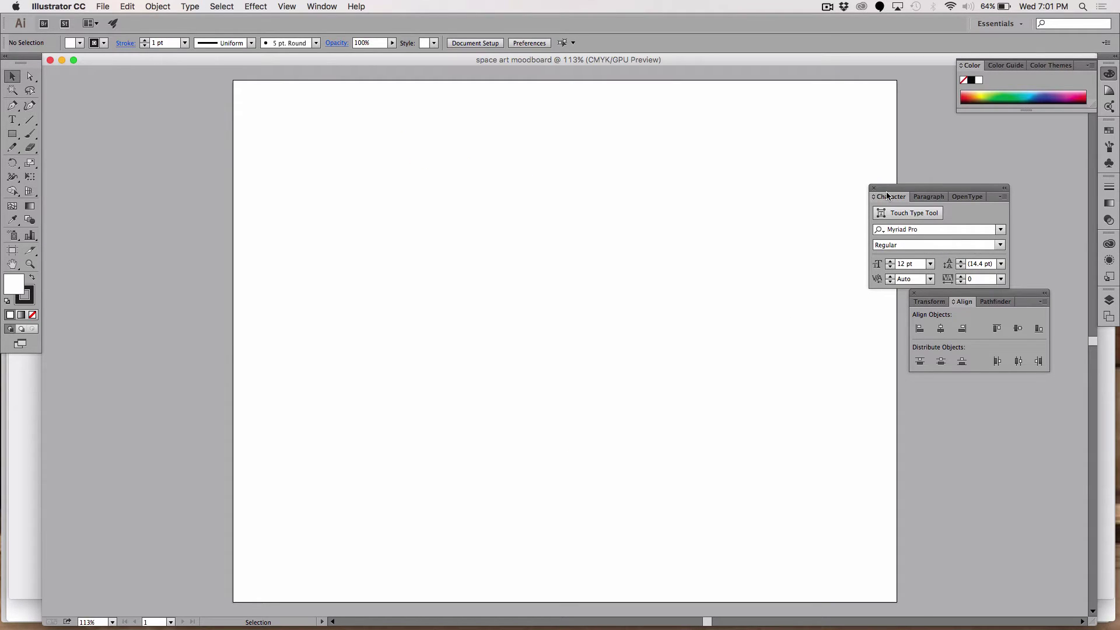
Reset the Essentials workspace and float the toolbox beside the artboard in a two-column layout
{"action": "left_click_drag", "start_coordinate": [888, 187], "coordinate": [948, 131]}
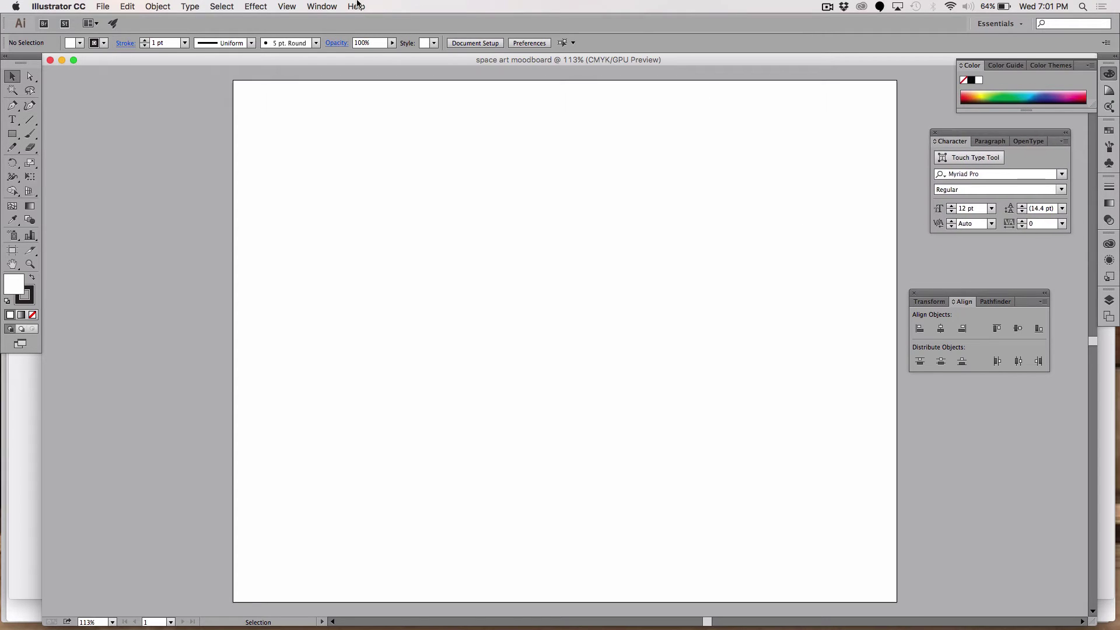
{"action": "left_click", "coordinate": [320, 7]}
{"action": "mouse_move", "coordinate": [327, 41]}
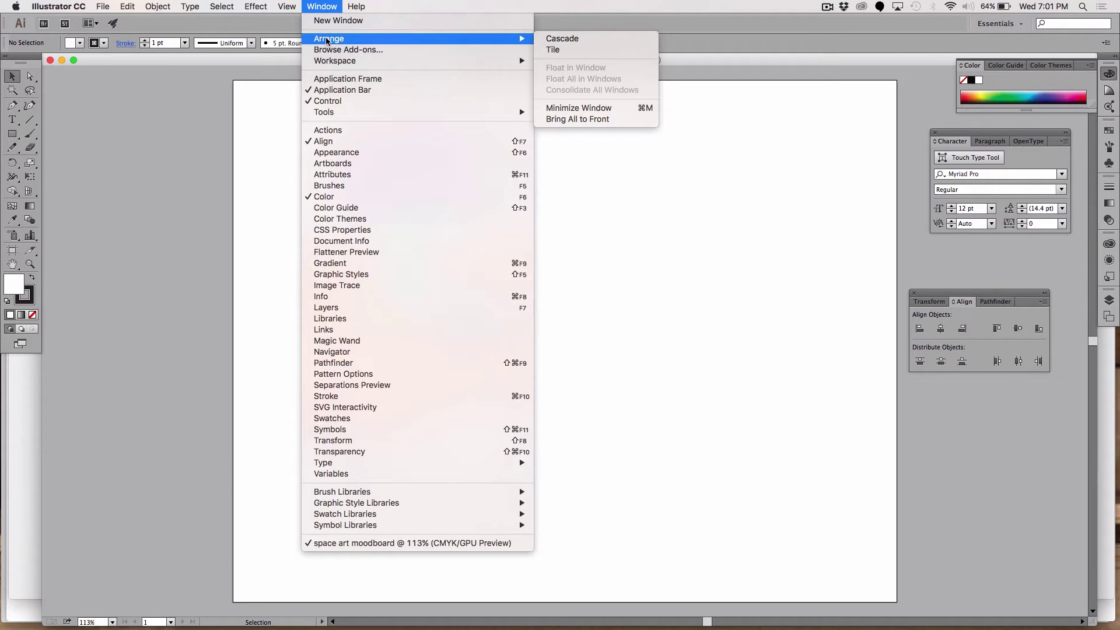
{"action": "mouse_move", "coordinate": [337, 62]}
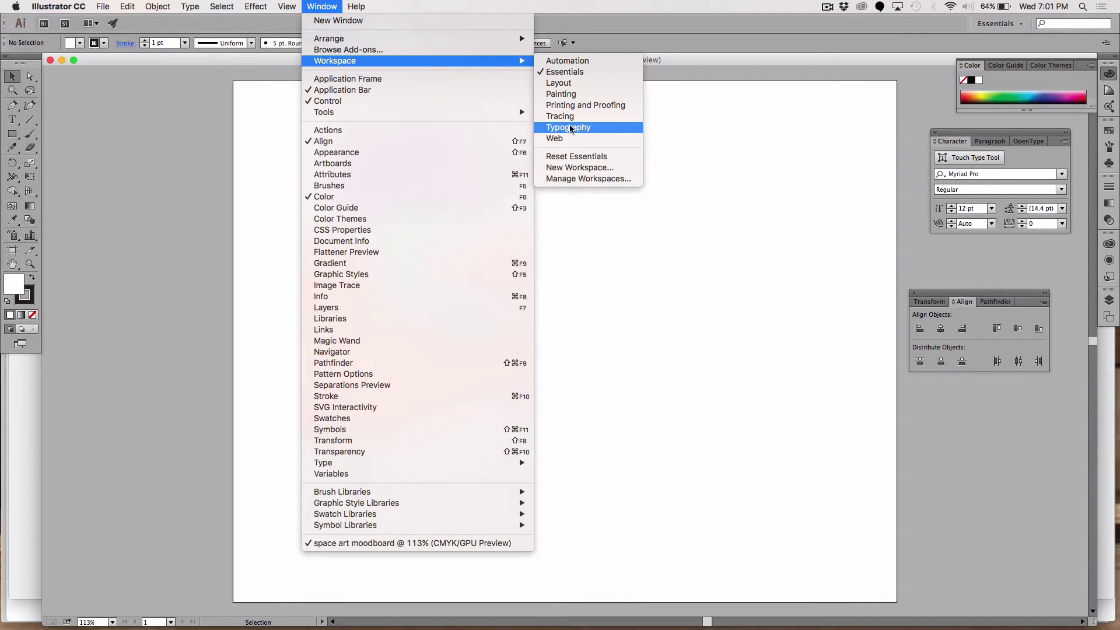
{"action": "left_click", "coordinate": [575, 156]}
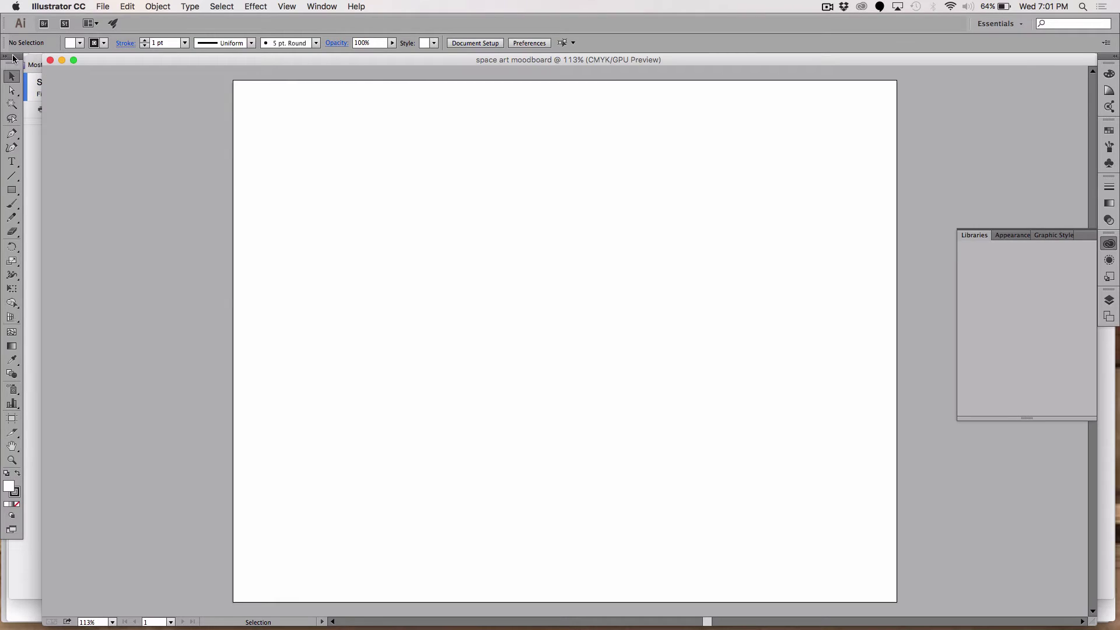
{"action": "left_click_drag", "start_coordinate": [13, 58], "coordinate": [112, 100]}
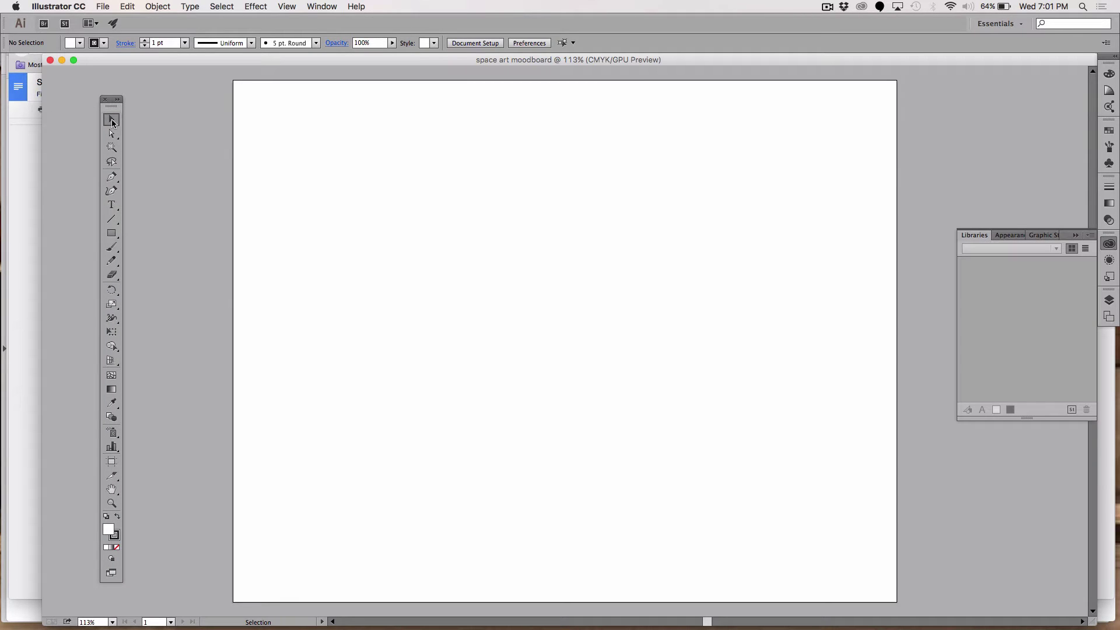
{"action": "left_click", "coordinate": [119, 100]}
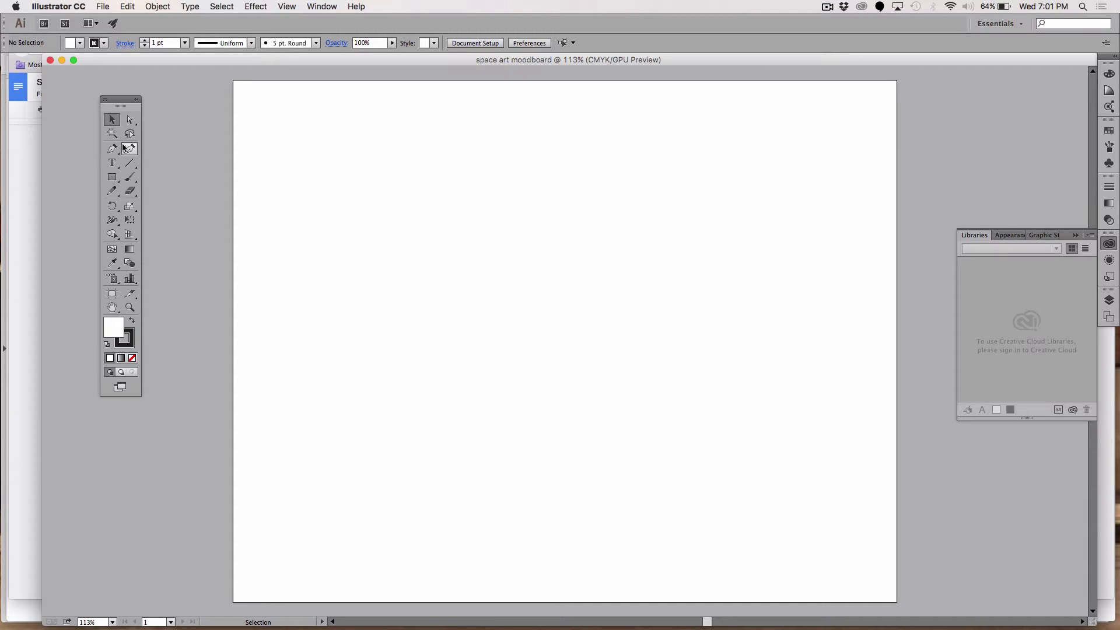
Draw a text frame about 12.5 by 2.6 in across the artboard's upper part and enter "Space art" in it
{"action": "left_click", "coordinate": [112, 163]}
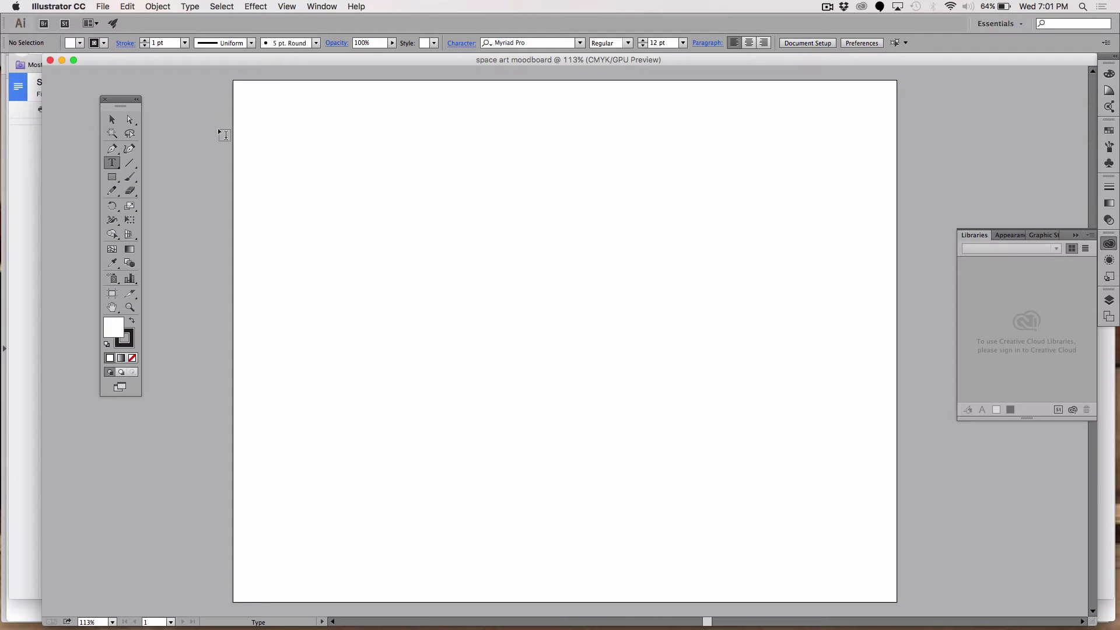
{"action": "left_click_drag", "start_coordinate": [258, 104], "coordinate": [851, 226]}
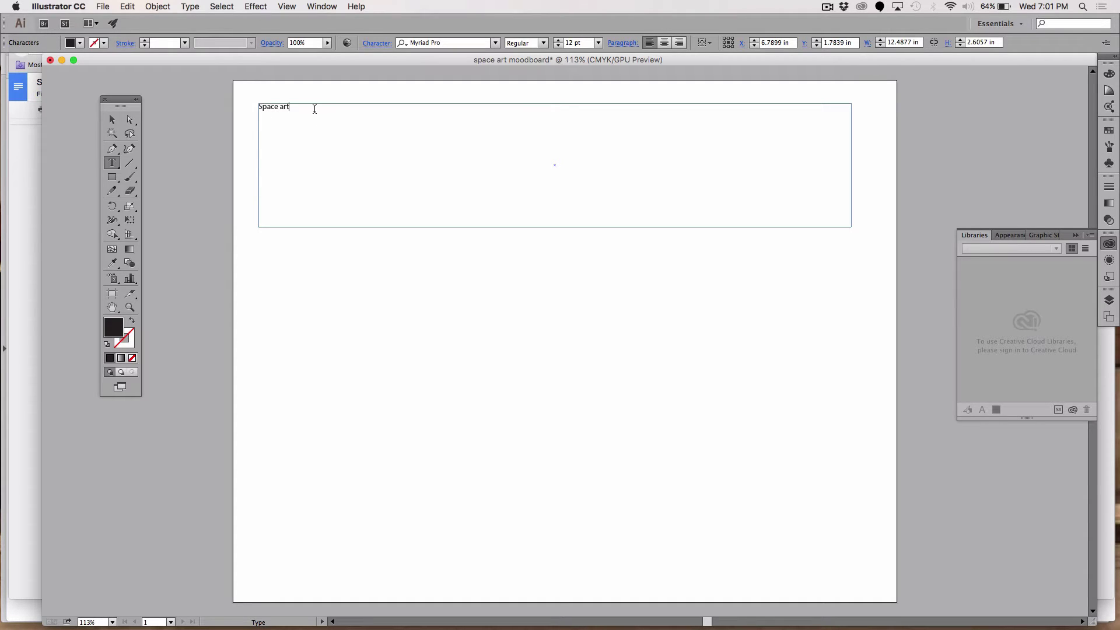
Enlarge the "Space art" title text to a font size of 160 pt
{"action": "left_click_drag", "start_coordinate": [315, 109], "coordinate": [232, 105]}
{"action": "left_click", "coordinate": [576, 43]}
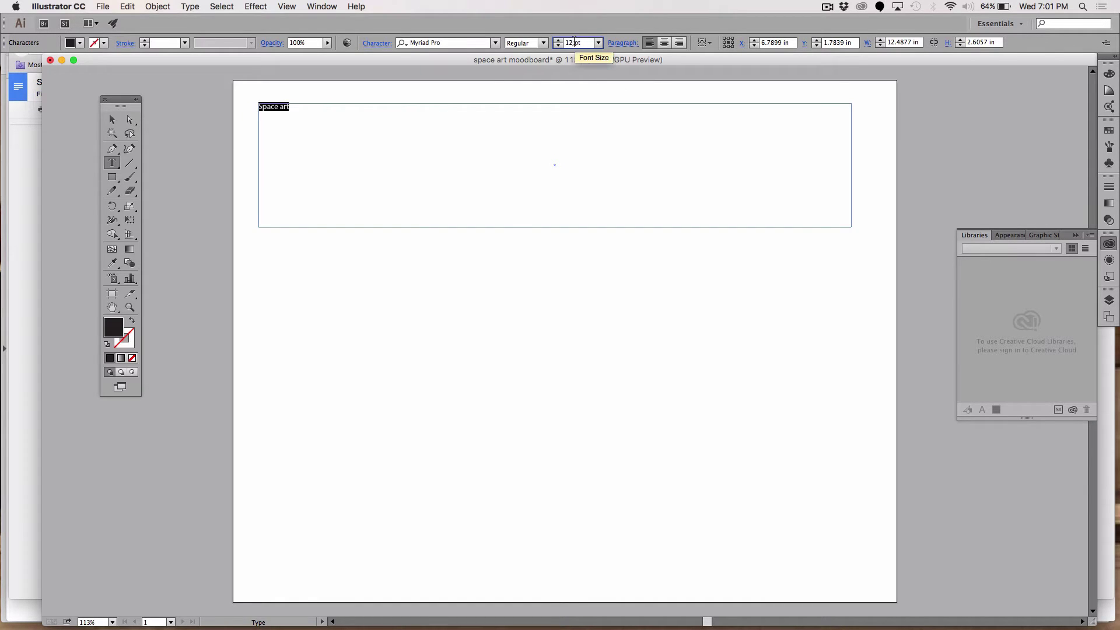
{"action": "key", "text": "Up"}
{"action": "key", "text": "Up"}
{"action": "key", "text": "Up"}
{"action": "key", "text": "Up"}
{"action": "key", "text": "Up"}
{"action": "key", "text": "Up"}
{"action": "key", "text": "Up"}
{"action": "key", "text": "Up"}
{"action": "key", "text": "Up"}
{"action": "key", "text": "Up"}
{"action": "key", "text": "Up"}
{"action": "key", "text": "Up"}
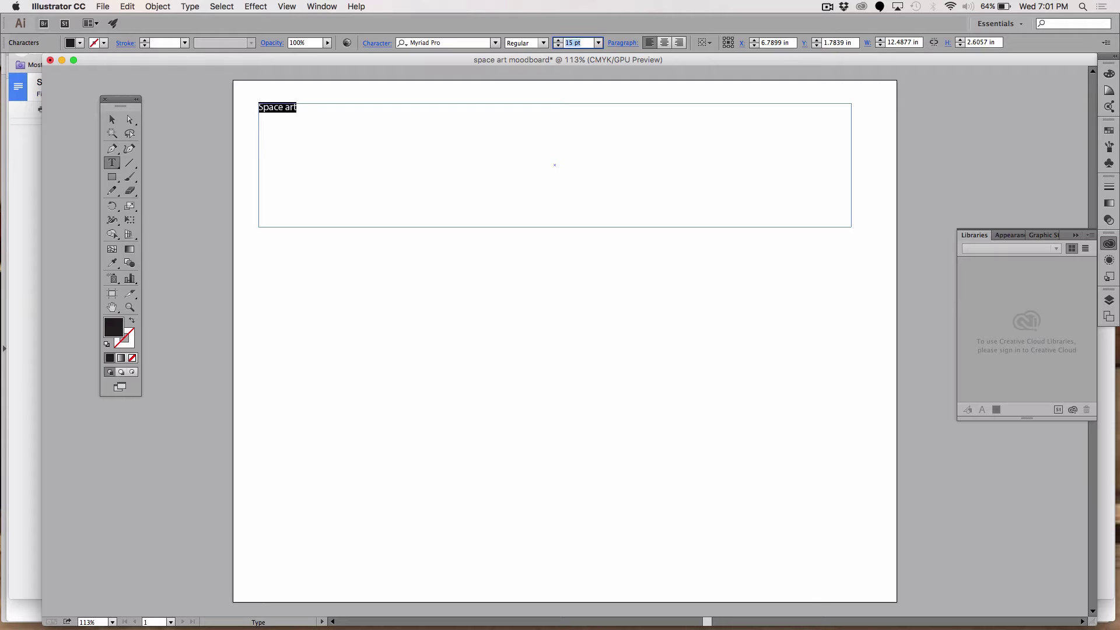
{"action": "key", "text": "Up"}
{"action": "key", "text": "Up"}
{"action": "key", "text": "Up"}
{"action": "key", "text": "Up"}
{"action": "key", "text": "Up"}
{"action": "key", "text": "Up"}
{"action": "key", "text": "Up"}
{"action": "key", "text": "Up"}
{"action": "key", "text": "Up"}
{"action": "key", "text": "Up"}
{"action": "key", "text": "Up"}
{"action": "key", "text": "Up"}
{"action": "key", "text": "Up"}
{"action": "key", "text": "Up"}
{"action": "key", "text": "Up"}
{"action": "key", "text": "Up"}
{"action": "key", "text": "Up"}
{"action": "key", "text": "Up"}
{"action": "key", "text": "Up"}
{"action": "key", "text": "Up"}
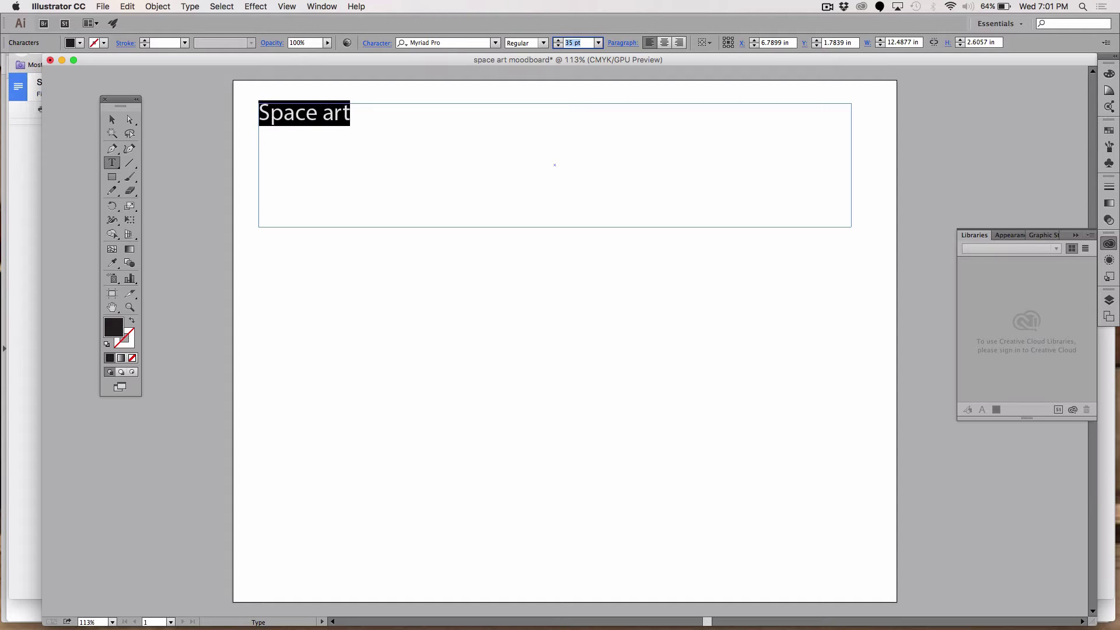
{"action": "key", "text": "Up"}
{"action": "key", "text": "Up"}
{"action": "key", "text": "Up"}
{"action": "key", "text": "Up"}
{"action": "key", "text": "Up"}
{"action": "key", "text": "Up"}
{"action": "key", "text": "Up"}
{"action": "key", "text": "Up"}
{"action": "key", "text": "Up"}
{"action": "key", "text": "Up"}
{"action": "key", "text": "Up"}
{"action": "key", "text": "Up"}
{"action": "key", "text": "Up"}
{"action": "key", "text": "Up"}
{"action": "key", "text": "Up"}
{"action": "key", "text": "Up"}
{"action": "key", "text": "Up"}
{"action": "key", "text": "Up"}
{"action": "key", "text": "Up"}
{"action": "key", "text": "Up"}
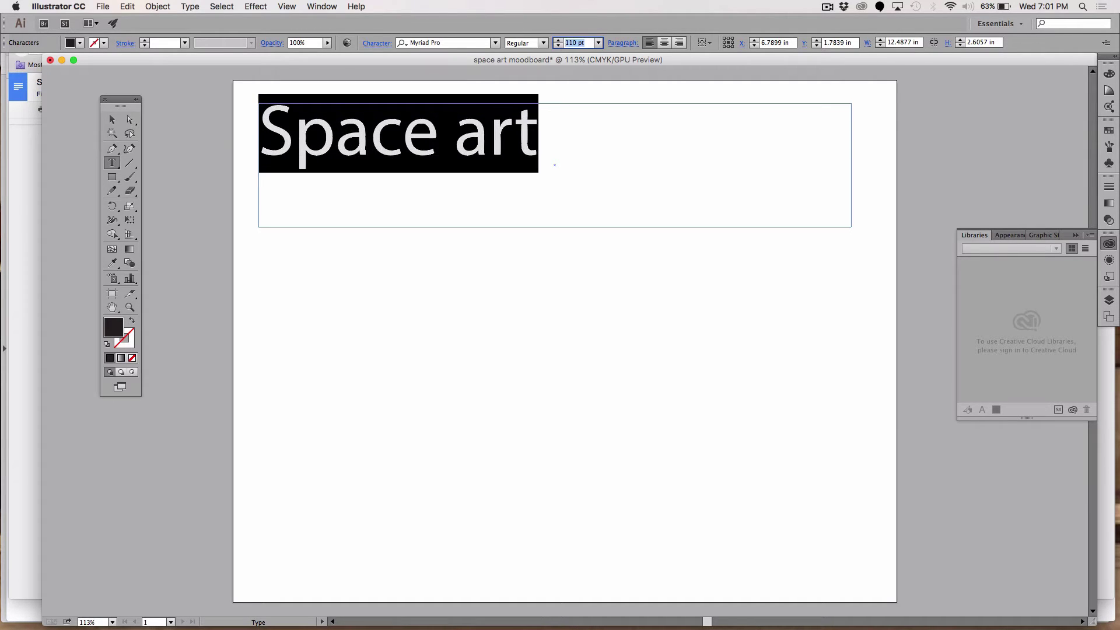
{"action": "key", "text": "Up"}
{"action": "key", "text": "Up"}
{"action": "key", "text": "Up"}
{"action": "key", "text": "Up"}
{"action": "key", "text": "Up"}
{"action": "key", "text": "Up"}
{"action": "key", "text": "Up"}
{"action": "key", "text": "Up"}
{"action": "key", "text": "Up"}
{"action": "key", "text": "Up"}
{"action": "key", "text": "Up"}
{"action": "key", "text": "Up"}
{"action": "key", "text": "Up"}
{"action": "key", "text": "Up"}
{"action": "key", "text": "Up"}
{"action": "key", "text": "Up"}
{"action": "key", "text": "Up"}
{"action": "key", "text": "Up"}
{"action": "key", "text": "Up"}
{"action": "key", "text": "Up"}
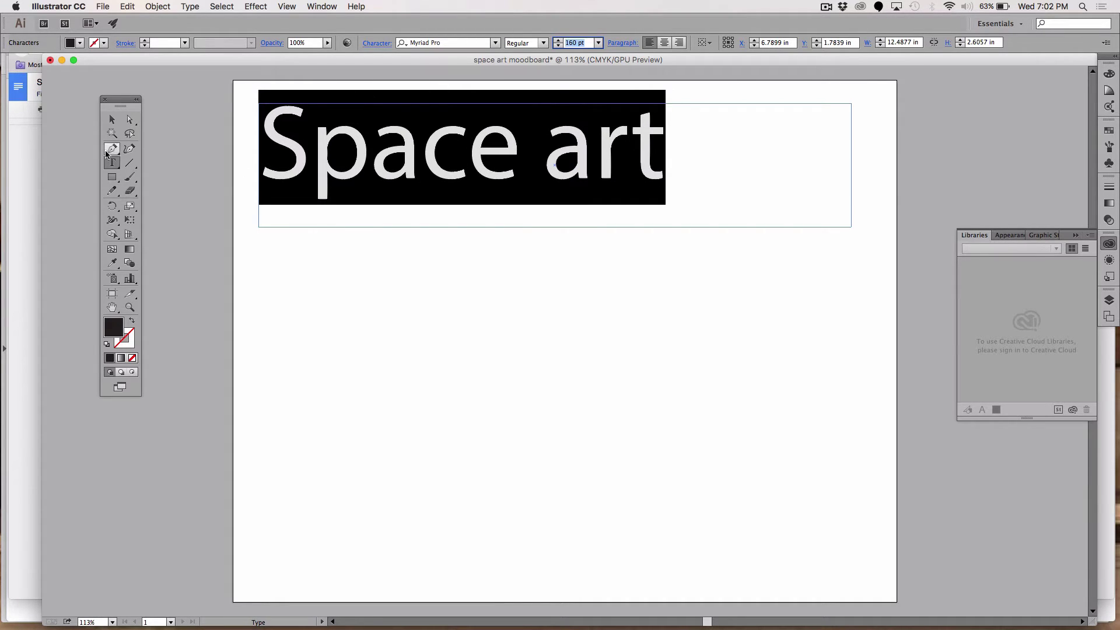
{"action": "left_click", "coordinate": [113, 120]}
{"action": "left_click", "coordinate": [112, 163]}
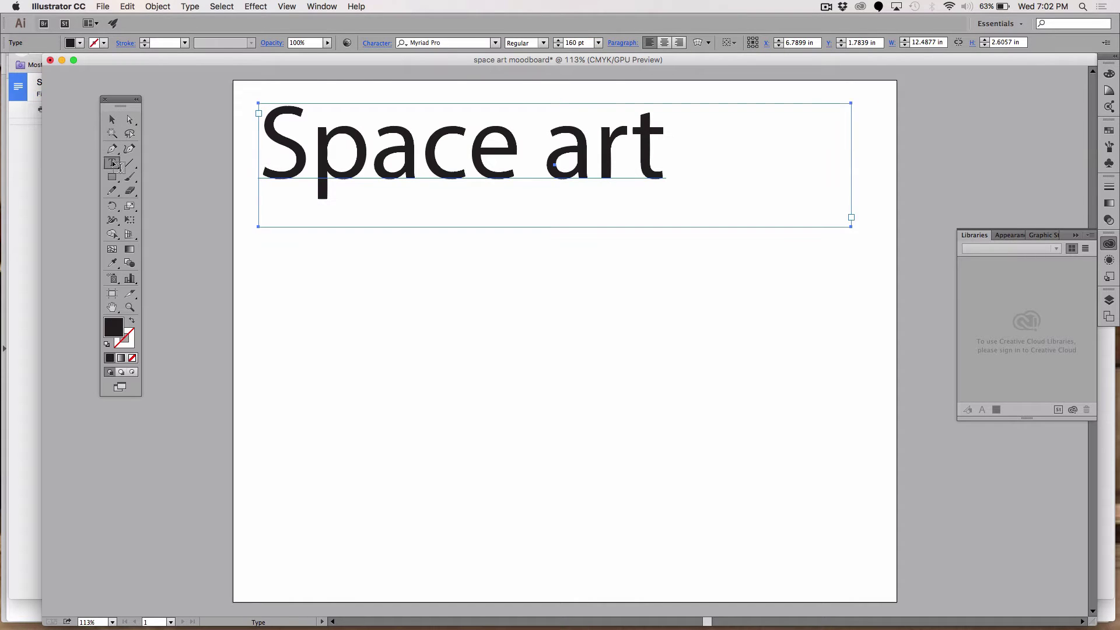
{"action": "left_click_drag", "start_coordinate": [257, 246], "coordinate": [696, 319]}
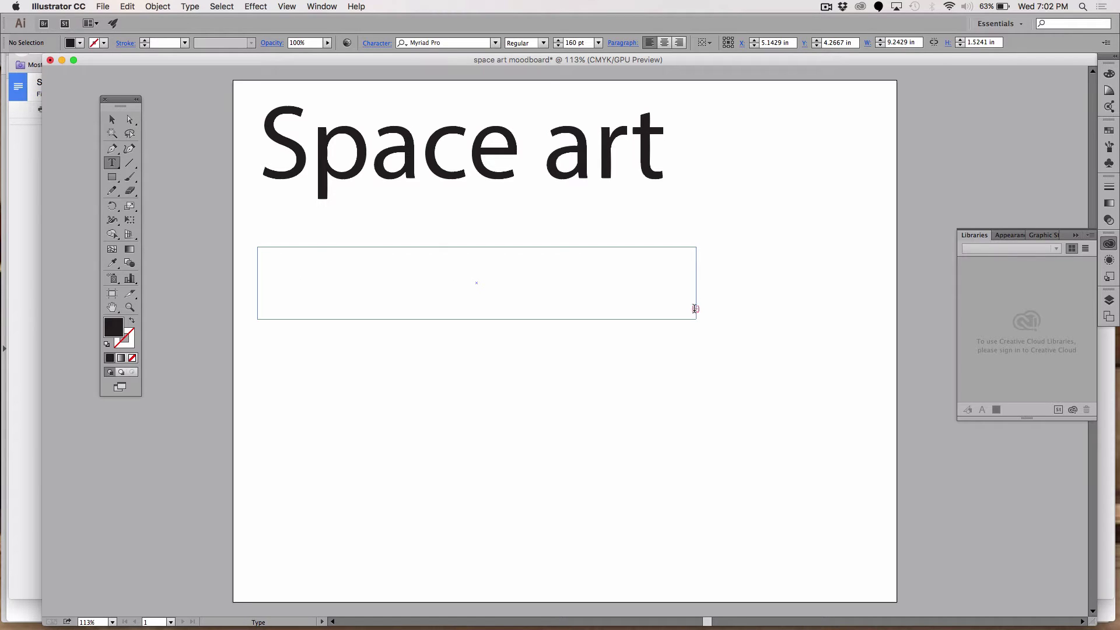
{"action": "left_click", "coordinate": [113, 120]}
{"action": "left_click", "coordinate": [320, 333]}
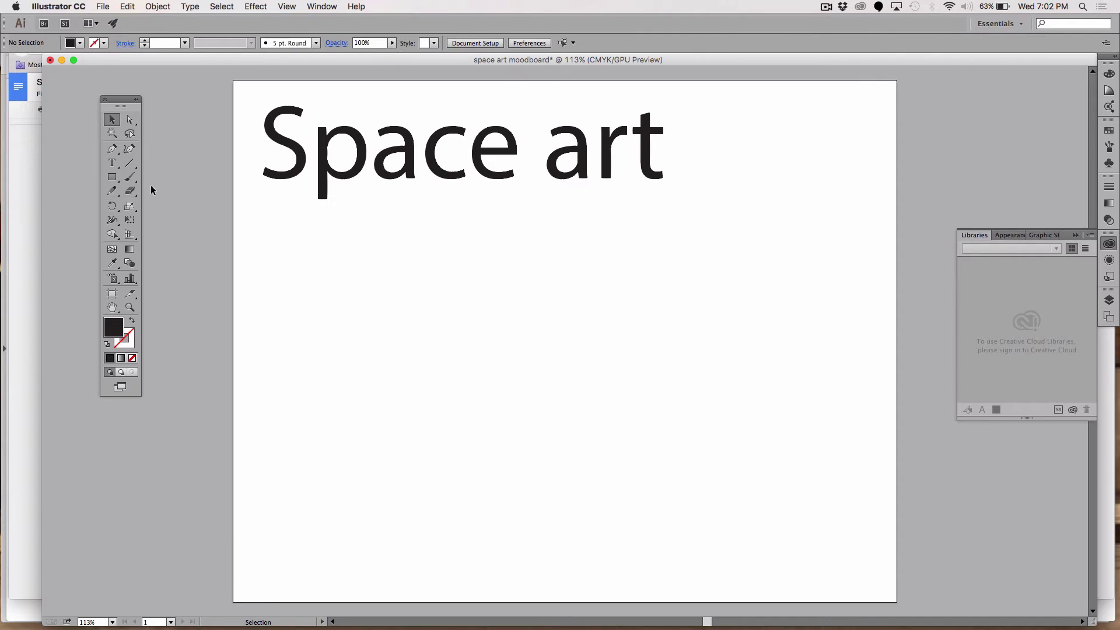
{"action": "left_click", "coordinate": [112, 163]}
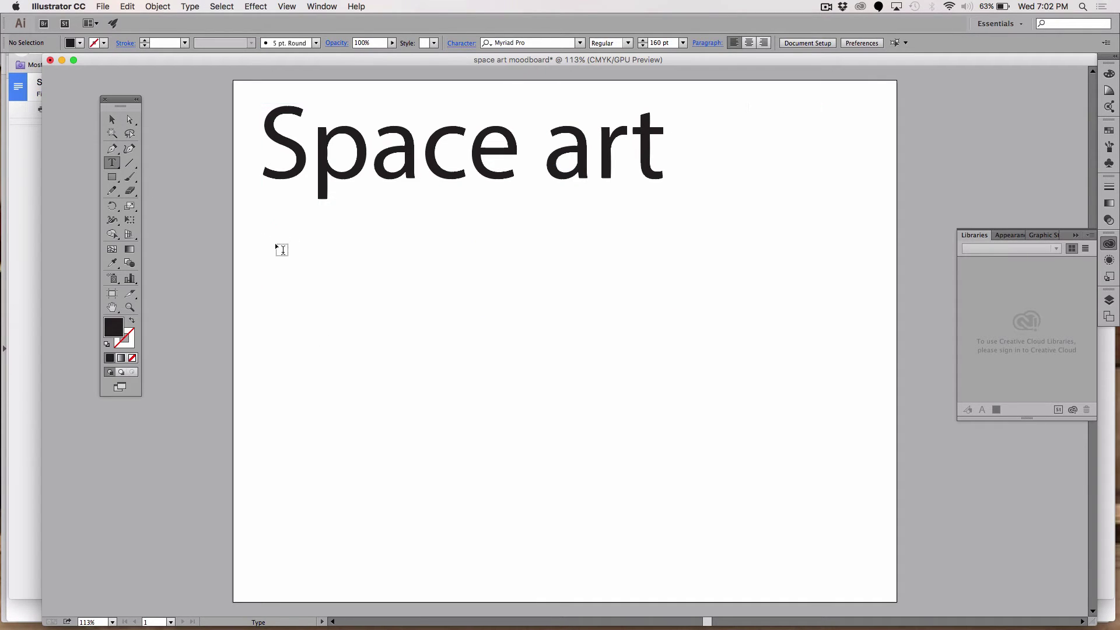
{"action": "left_click", "coordinate": [266, 272]}
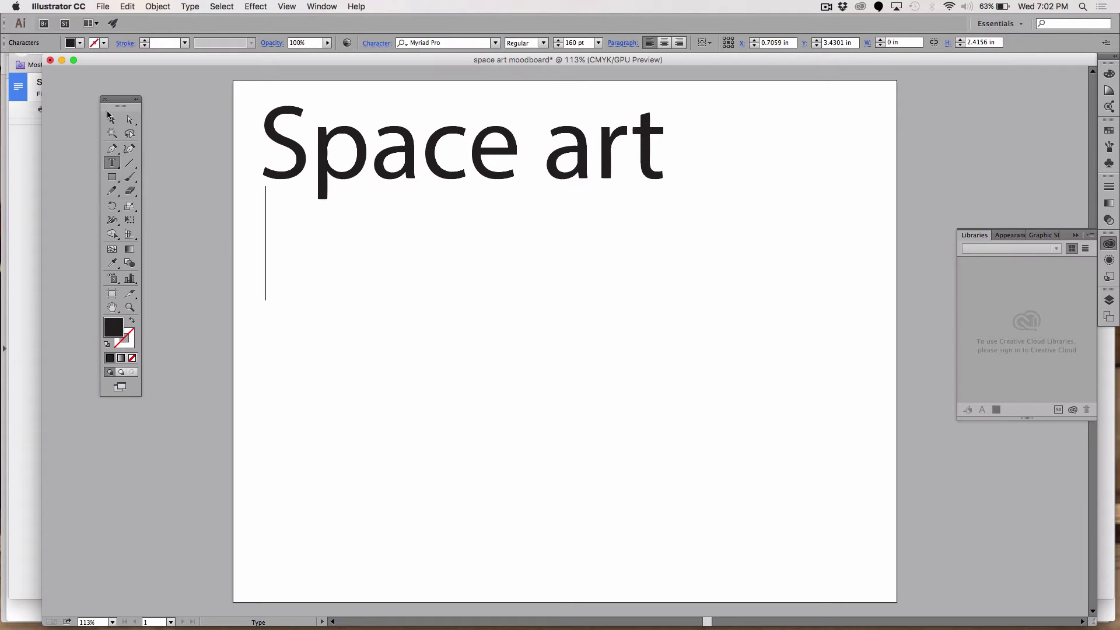
{"action": "key", "text": "Escape"}
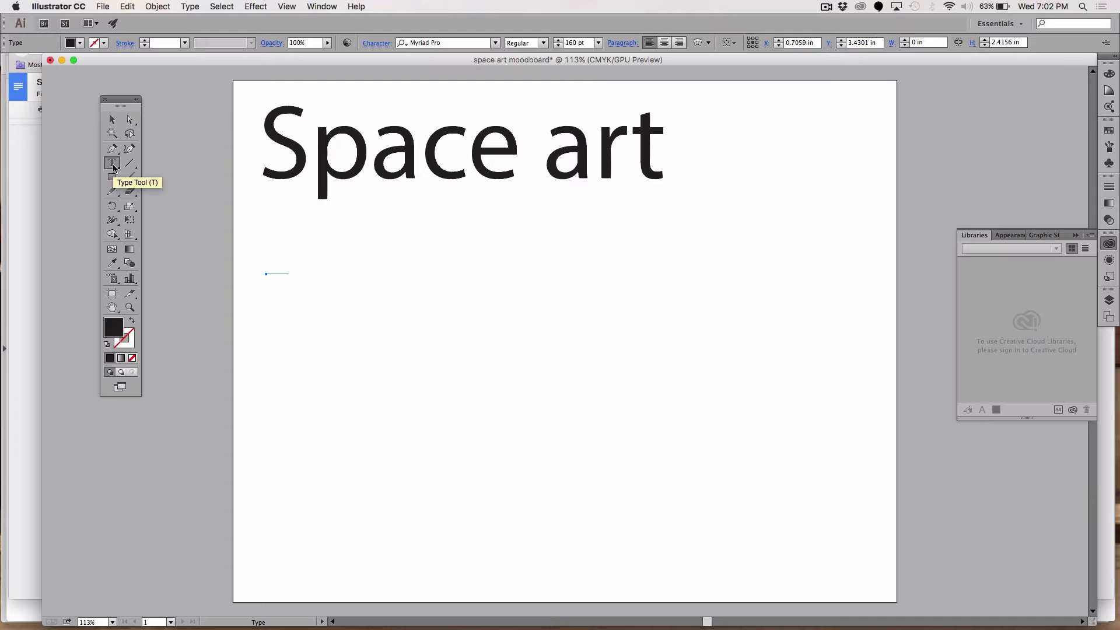
{"action": "key", "text": "super+a"}
{"action": "key", "text": "super+shift+a"}
{"action": "left_click", "coordinate": [113, 119]}
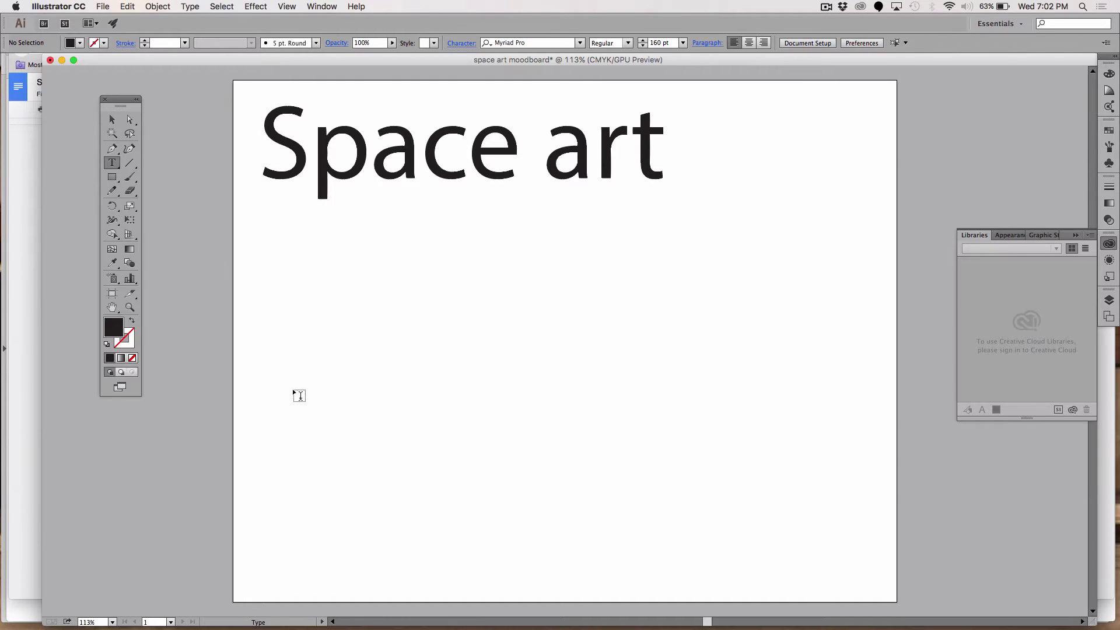
Draw a text frame about 11 by 2.7 in on the lower artboard and enter "Slogan or something" at 80 pt
{"action": "left_click_drag", "start_coordinate": [274, 394], "coordinate": [799, 519]}
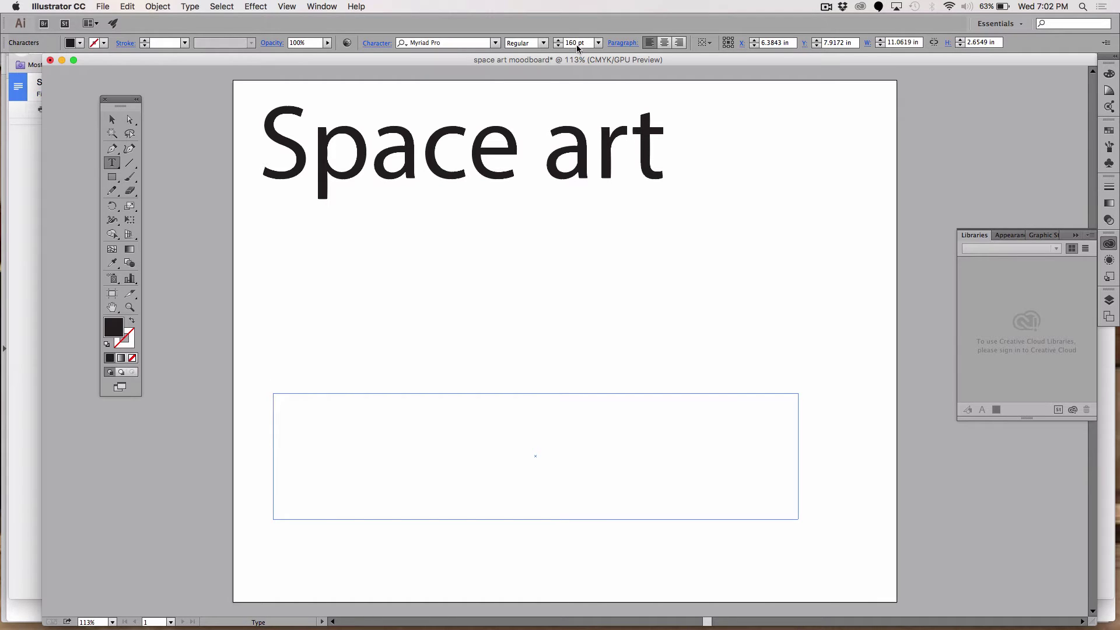
{"action": "left_click_drag", "start_coordinate": [584, 47], "coordinate": [555, 45]}
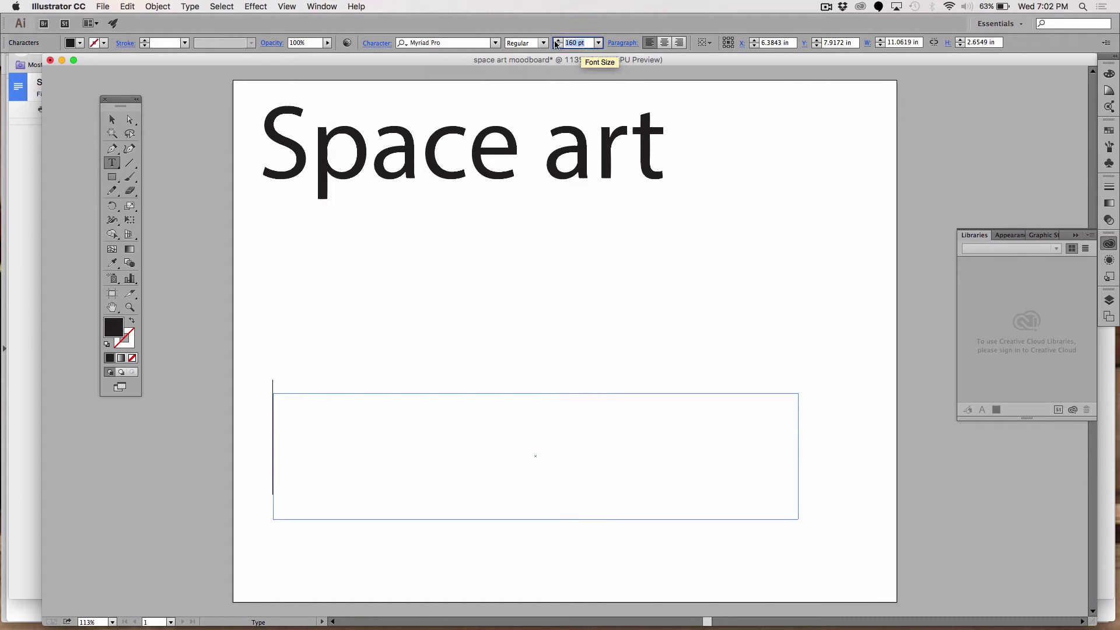
{"action": "type", "text": "870"}
{"action": "key", "text": "BackSpace"}
{"action": "key", "text": "BackSpace"}
{"action": "type", "text": "0"}
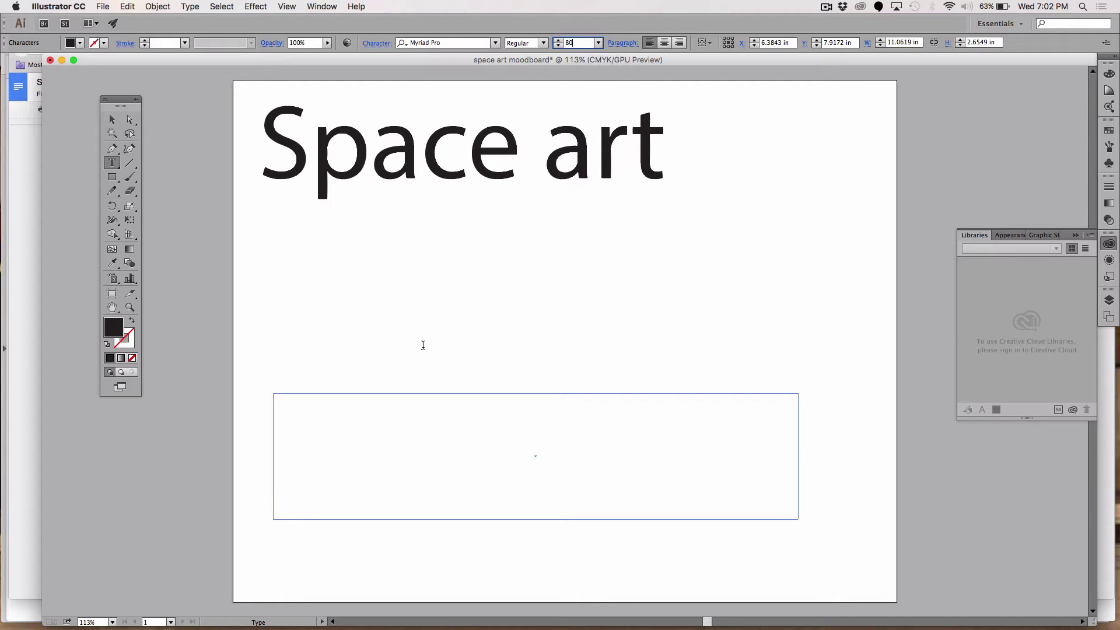
{"action": "left_click", "coordinate": [362, 442]}
{"action": "type", "text": "Slogan"}
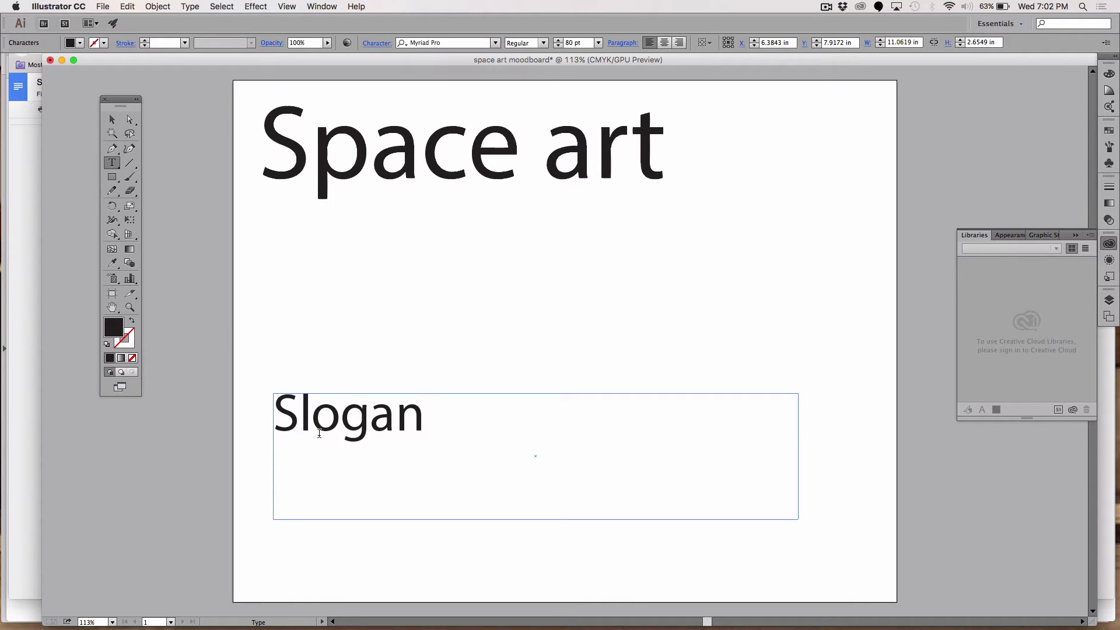
{"action": "type", "text": " or somet"}
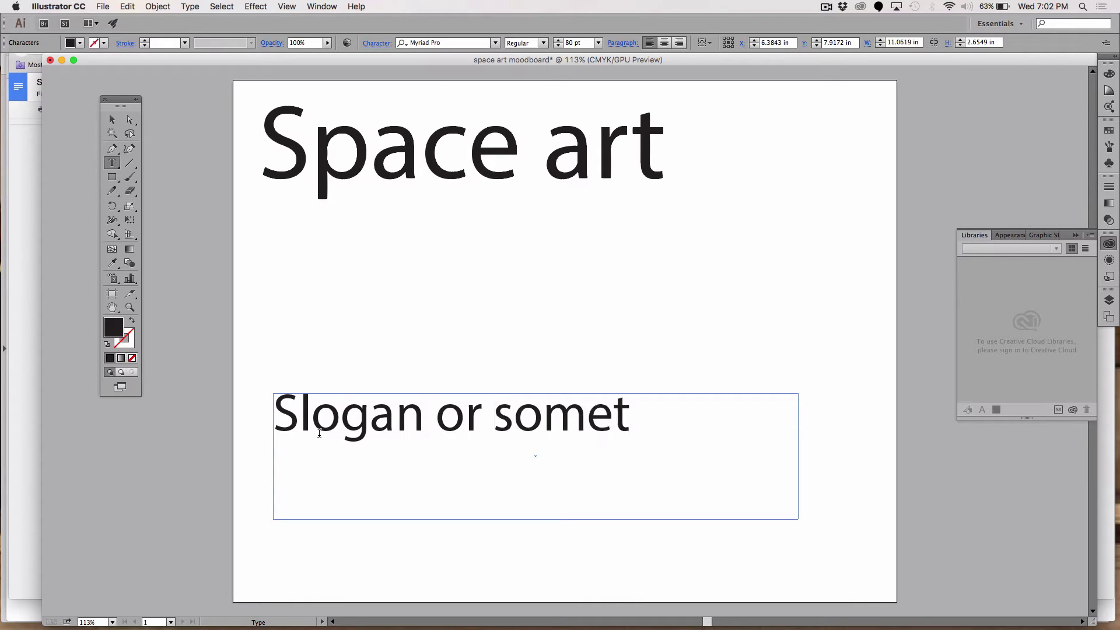
{"action": "type", "text": "hing"}
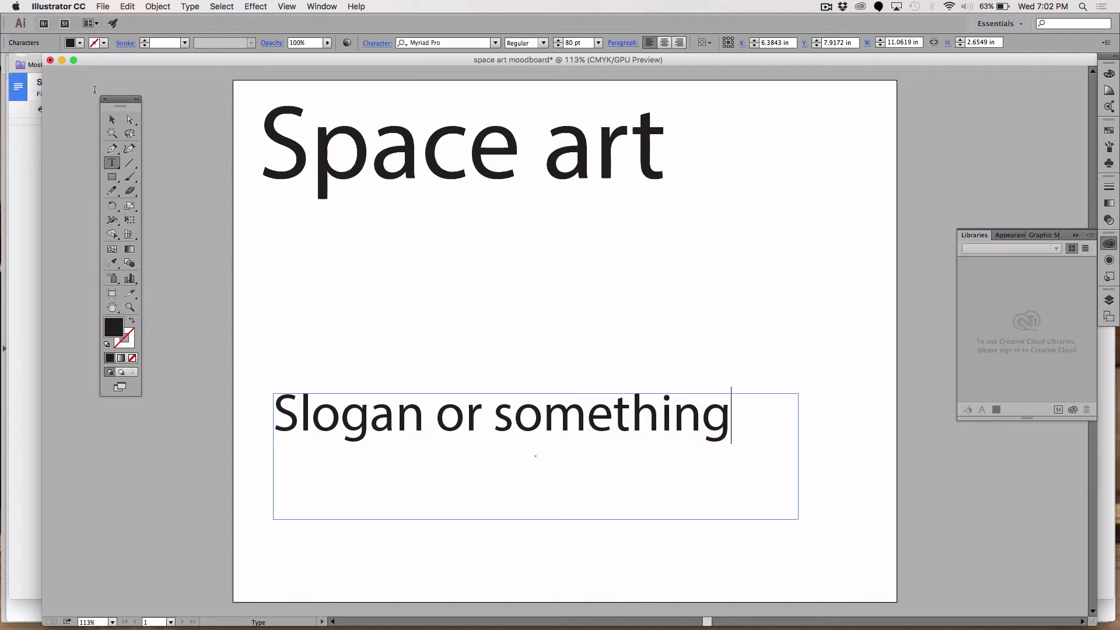
Shorten the slogan's text frame from below and move it up directly beneath the "Space art" title
{"action": "left_click", "coordinate": [112, 120]}
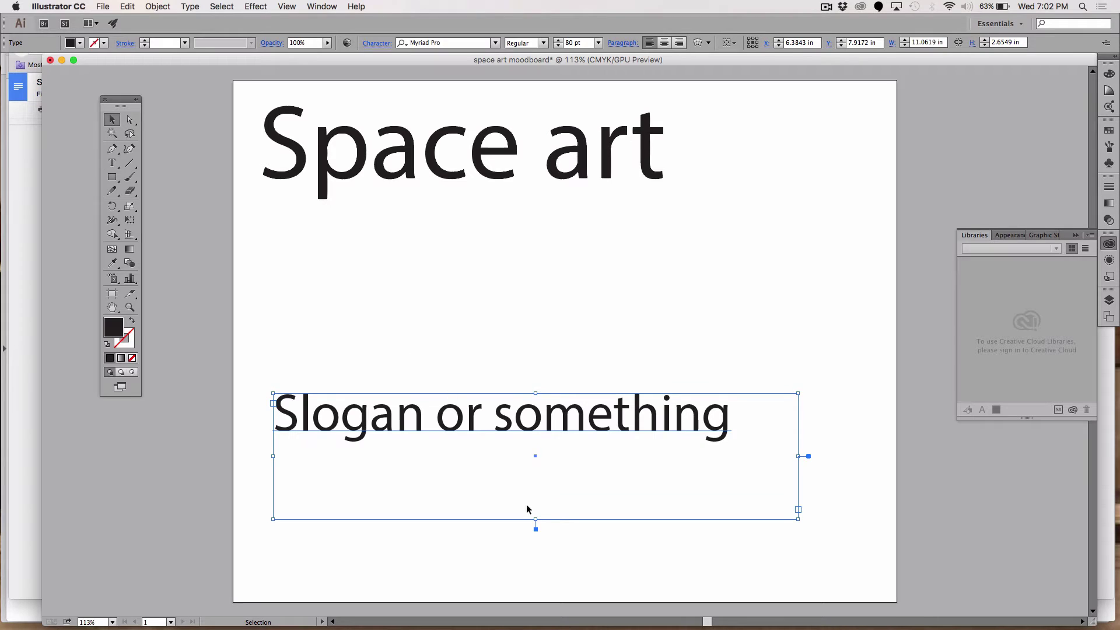
{"action": "left_click_drag", "start_coordinate": [536, 521], "coordinate": [524, 448]}
{"action": "left_click_drag", "start_coordinate": [460, 414], "coordinate": [440, 237]}
{"action": "left_click", "coordinate": [460, 358]}
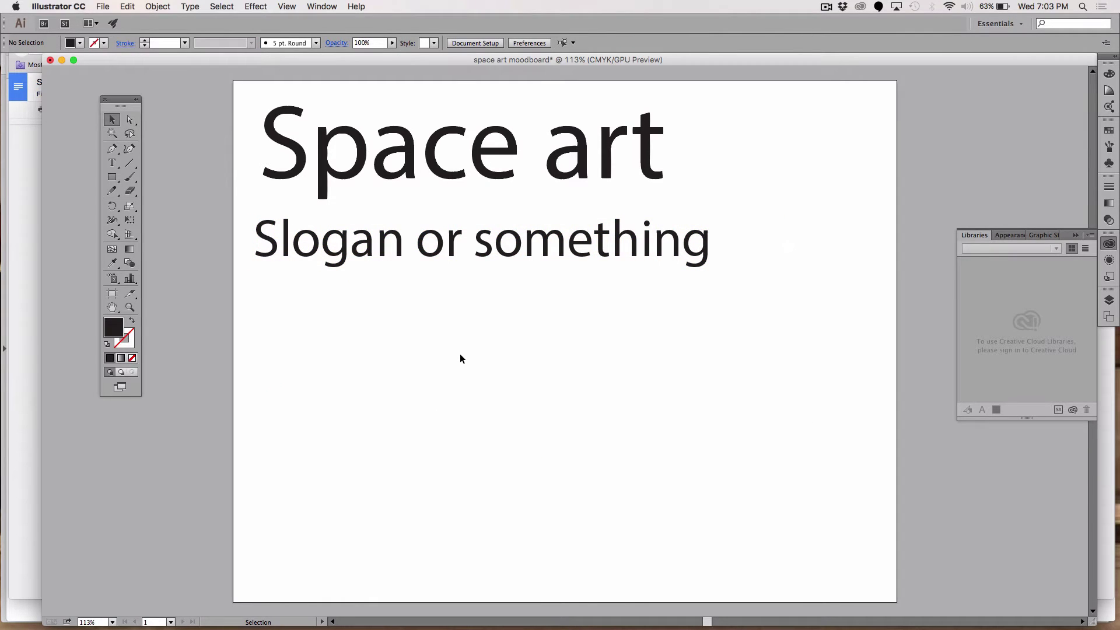
Draw a text frame about 3.4 by 2.4 in on the lower artboard and enter "8" in it at 80 pt
{"action": "left_click", "coordinate": [113, 163]}
{"action": "left_click_drag", "start_coordinate": [609, 459], "coordinate": [772, 574]}
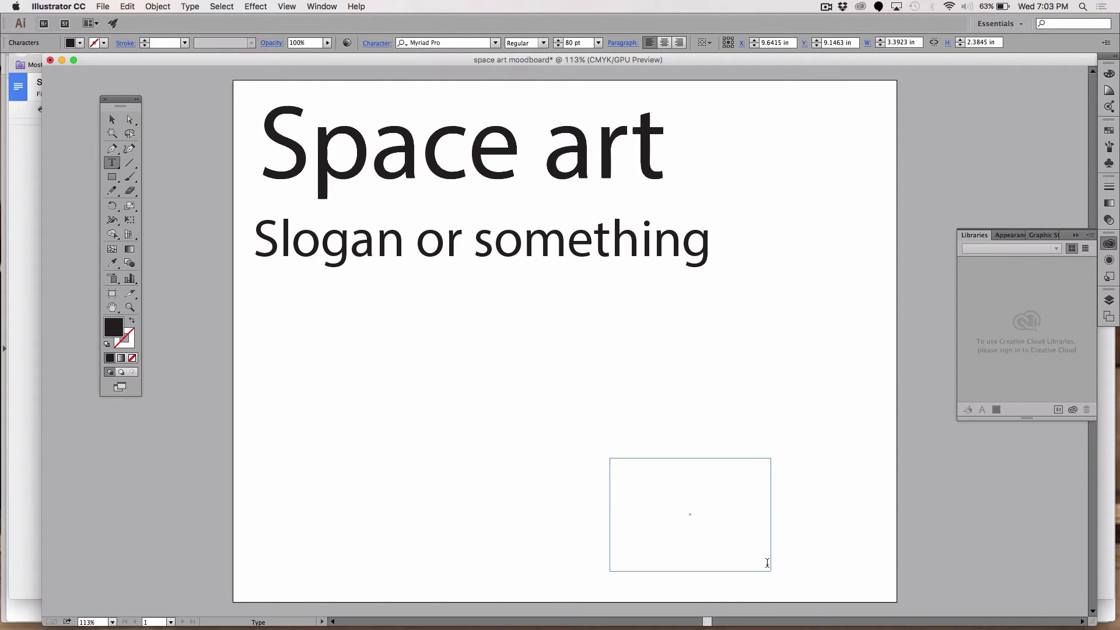
{"action": "type", "text": "8"}
{"action": "left_click_drag", "start_coordinate": [646, 476], "coordinate": [593, 481]}
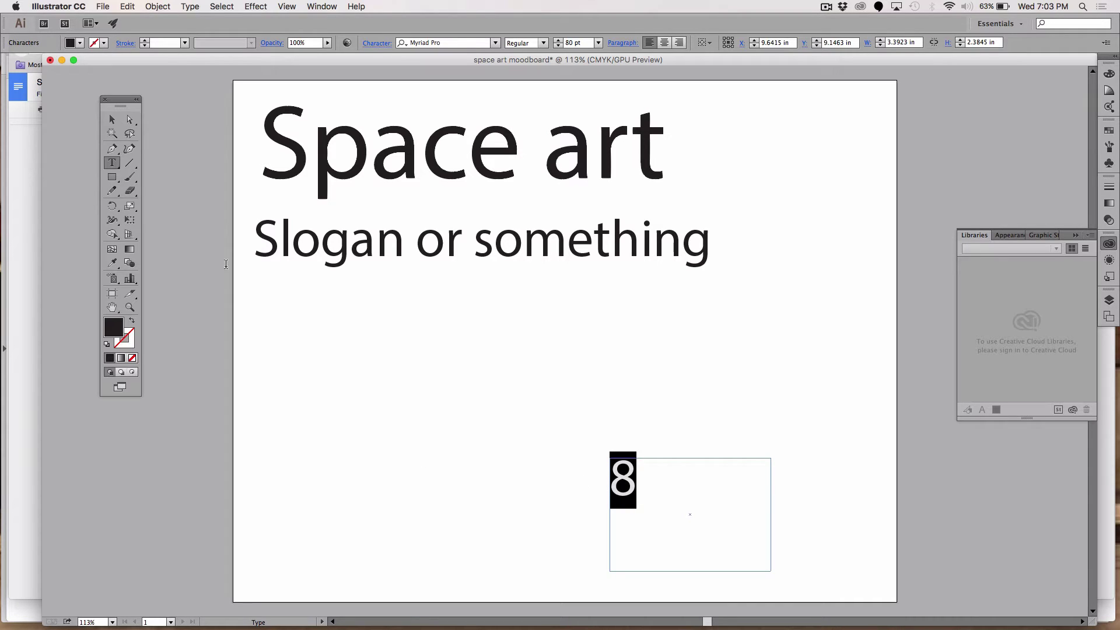
Shrink the "8" text frame to about 1.8 by 1.7 in and move it up beside the "Space art" title
{"action": "left_click", "coordinate": [111, 121]}
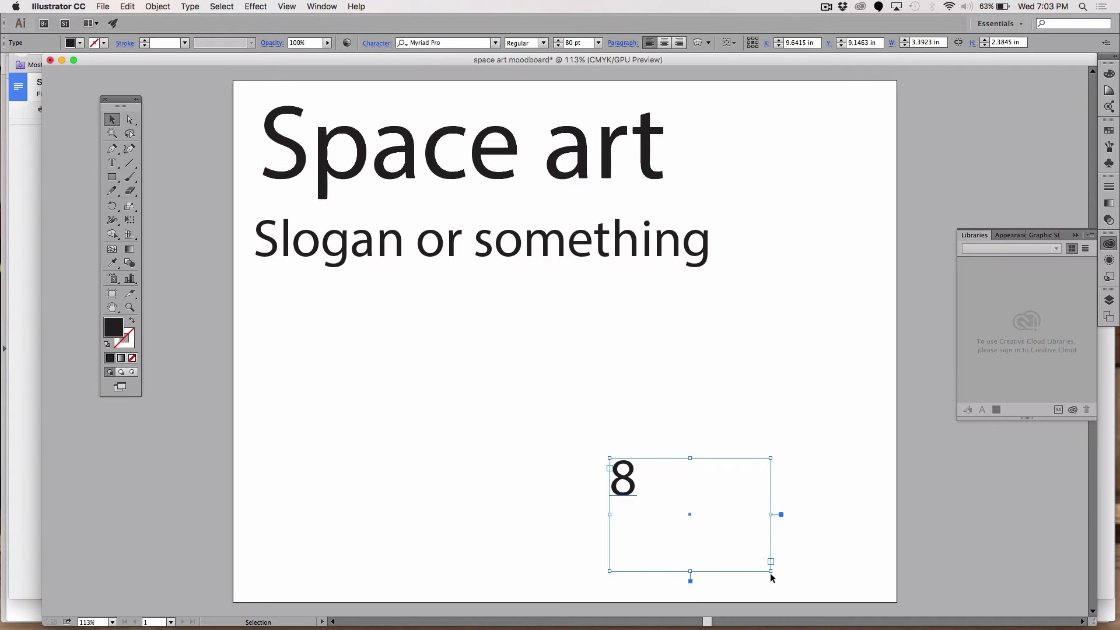
{"action": "left_click_drag", "start_coordinate": [770, 571], "coordinate": [696, 537]}
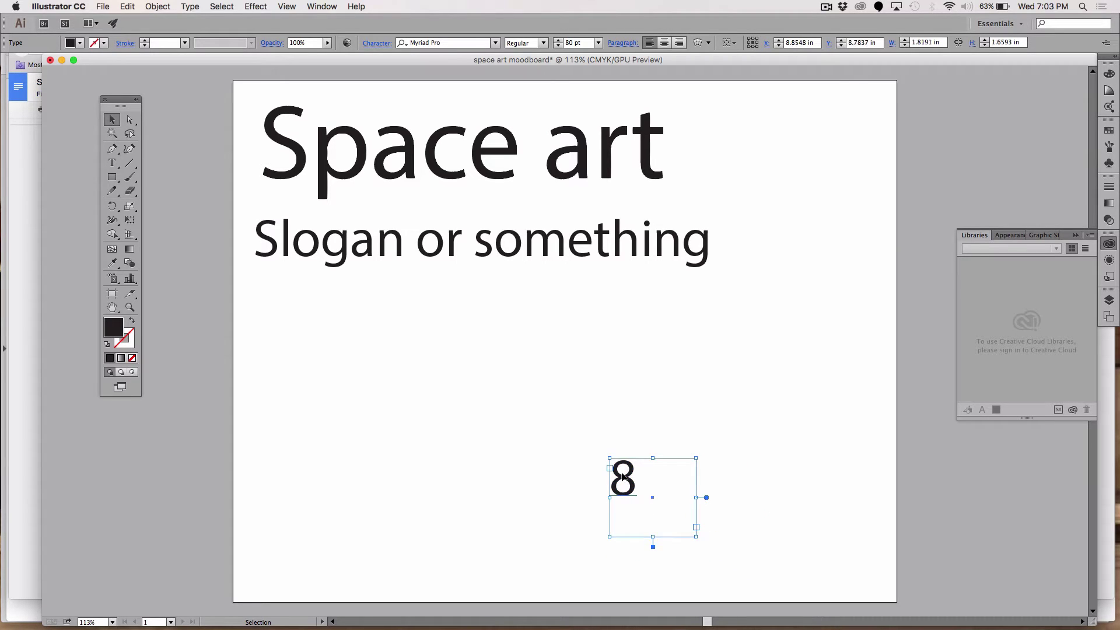
{"action": "left_click_drag", "start_coordinate": [622, 477], "coordinate": [755, 180]}
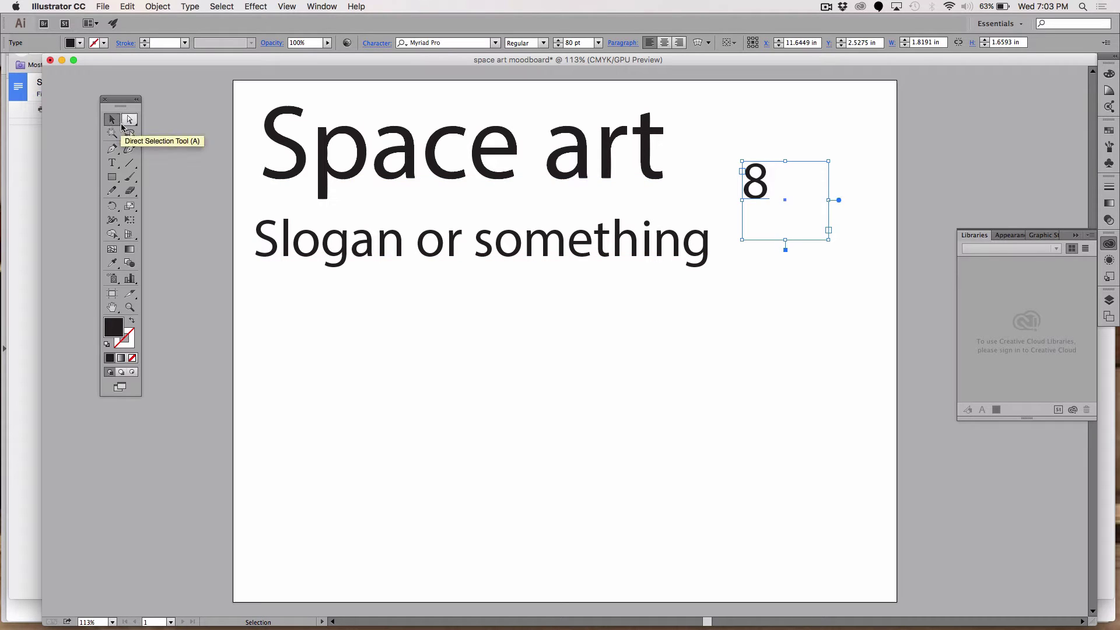
{"action": "left_click_drag", "start_coordinate": [113, 102], "coordinate": [113, 91]}
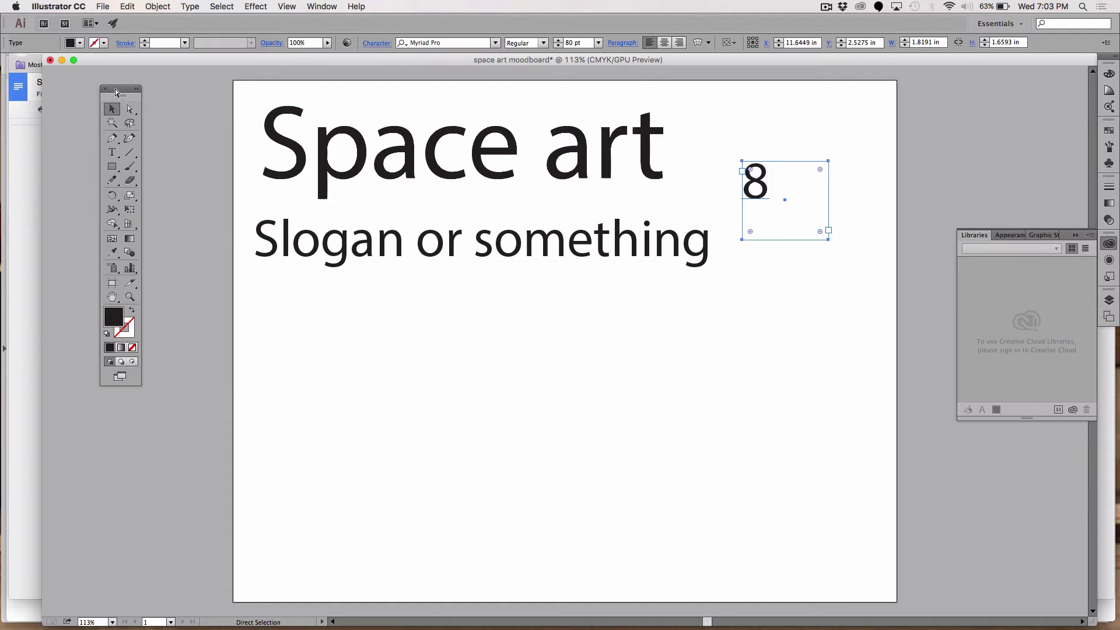
Switch to Chrome and search Google Images for "space art"
{"action": "key", "text": "super+Tab"}
{"action": "key", "text": "super+Tab"}
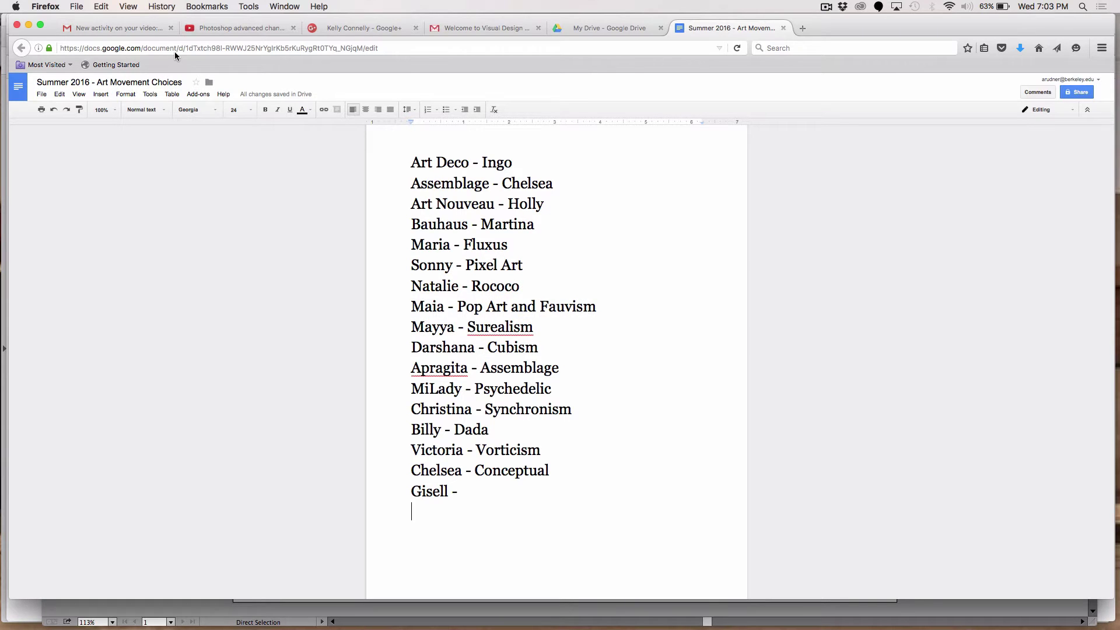
{"action": "key", "text": "super+Tab"}
{"action": "key", "text": "super+Tab"}
{"action": "key", "text": "super+Tab"}
{"action": "key", "text": "super+Tab"}
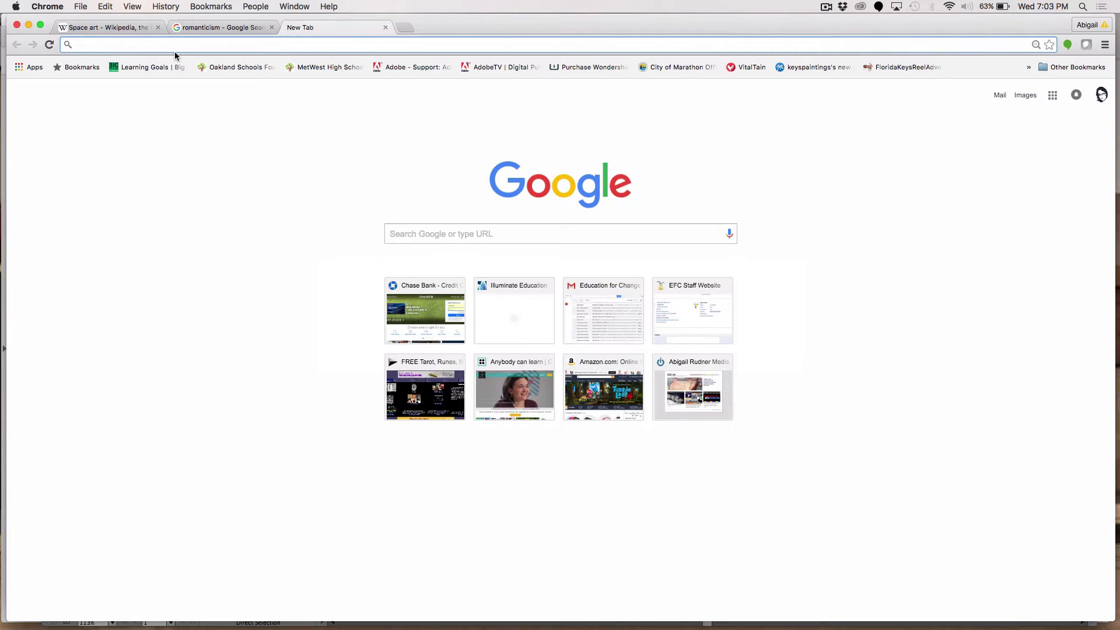
{"action": "type", "text": "space art"}
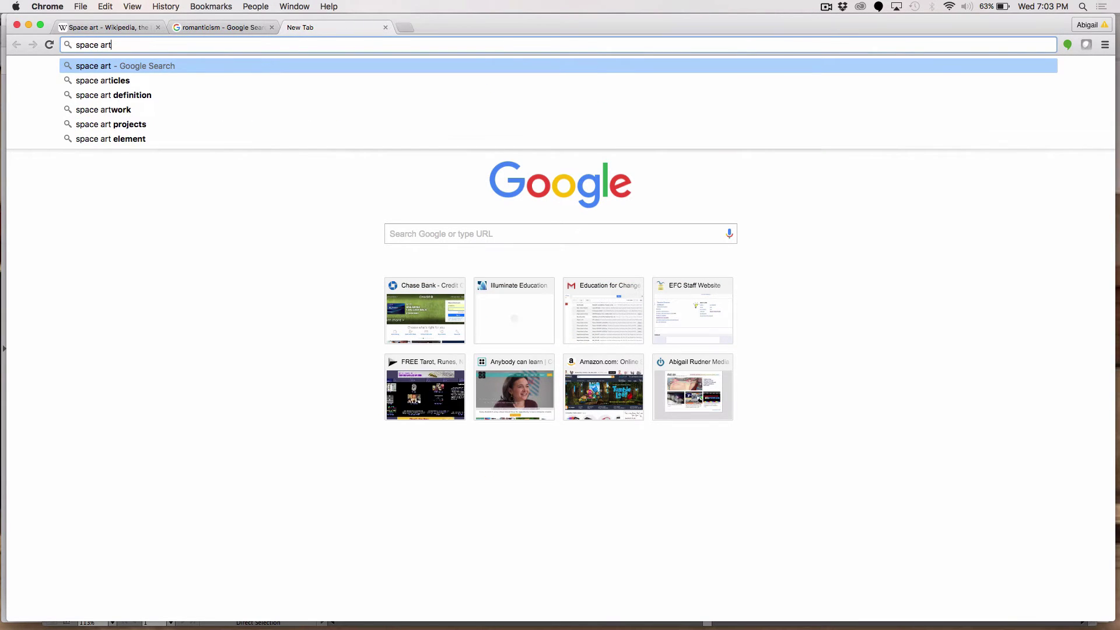
{"action": "key", "text": "Return"}
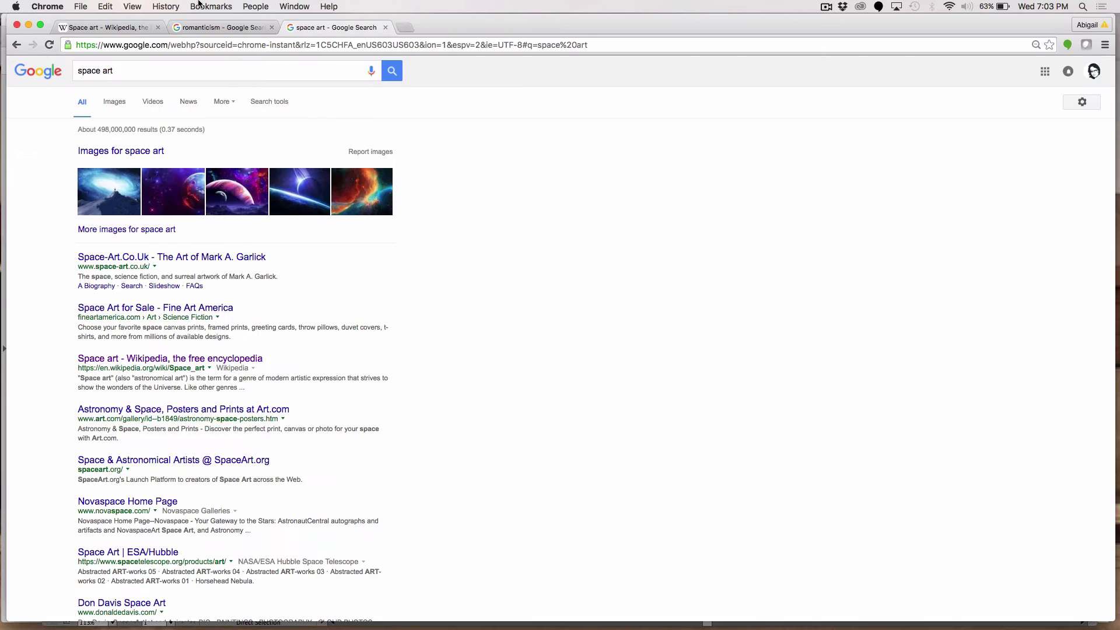
{"action": "left_click", "coordinate": [115, 105]}
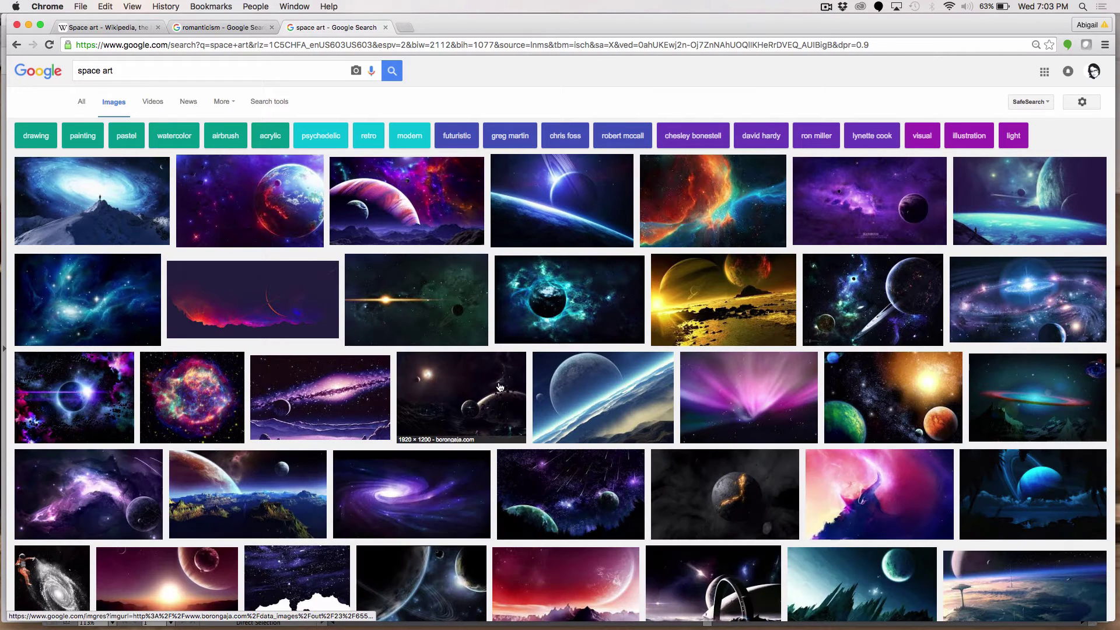
Look through the space art image results for pictures that suit the moodboard
{"action": "scroll", "coordinate": [431, 332], "scroll_direction": "down", "scroll_amount": 5}
{"action": "scroll", "coordinate": [500, 387], "scroll_direction": "down", "scroll_amount": 10}
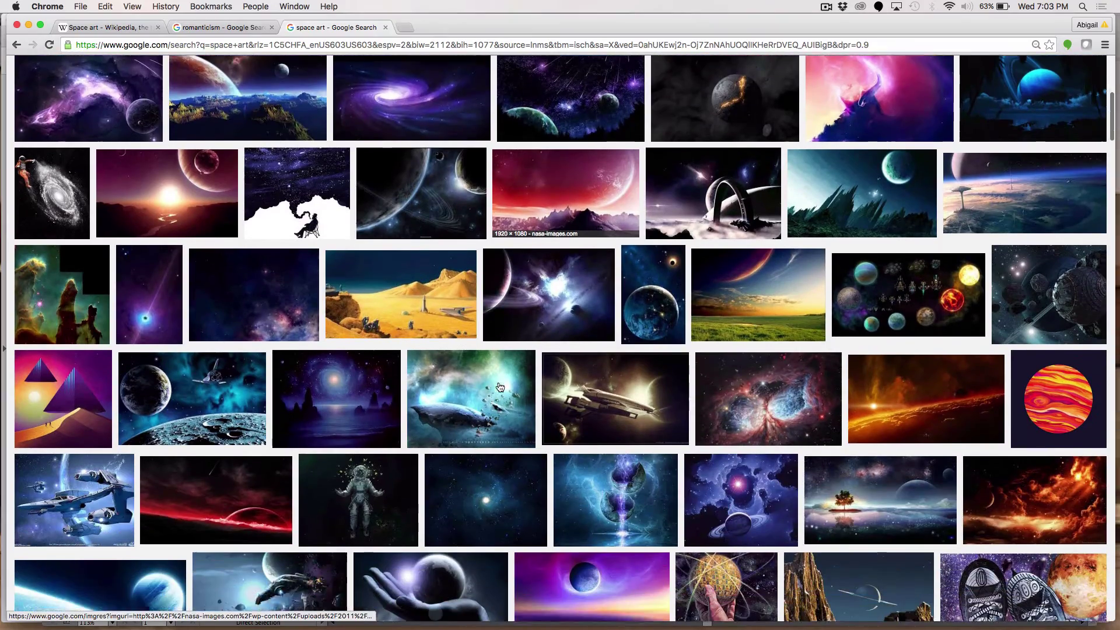
{"action": "scroll", "coordinate": [500, 387], "scroll_direction": "down", "scroll_amount": 6}
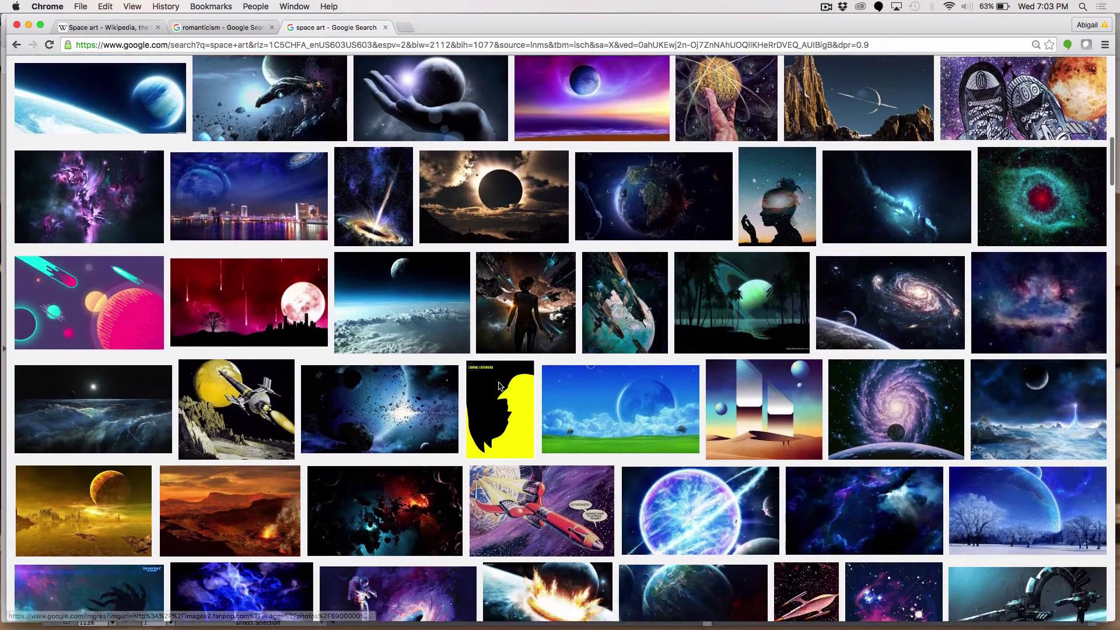
{"action": "scroll", "coordinate": [500, 387], "scroll_direction": "down", "scroll_amount": 15}
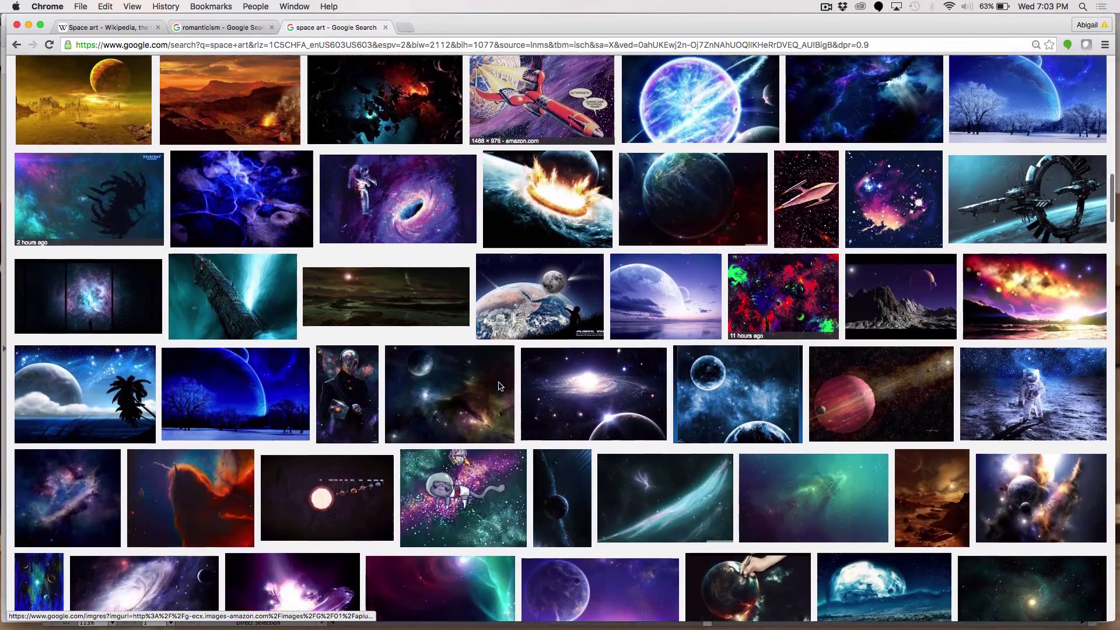
{"action": "scroll", "coordinate": [499, 384], "scroll_direction": "down", "scroll_amount": 4}
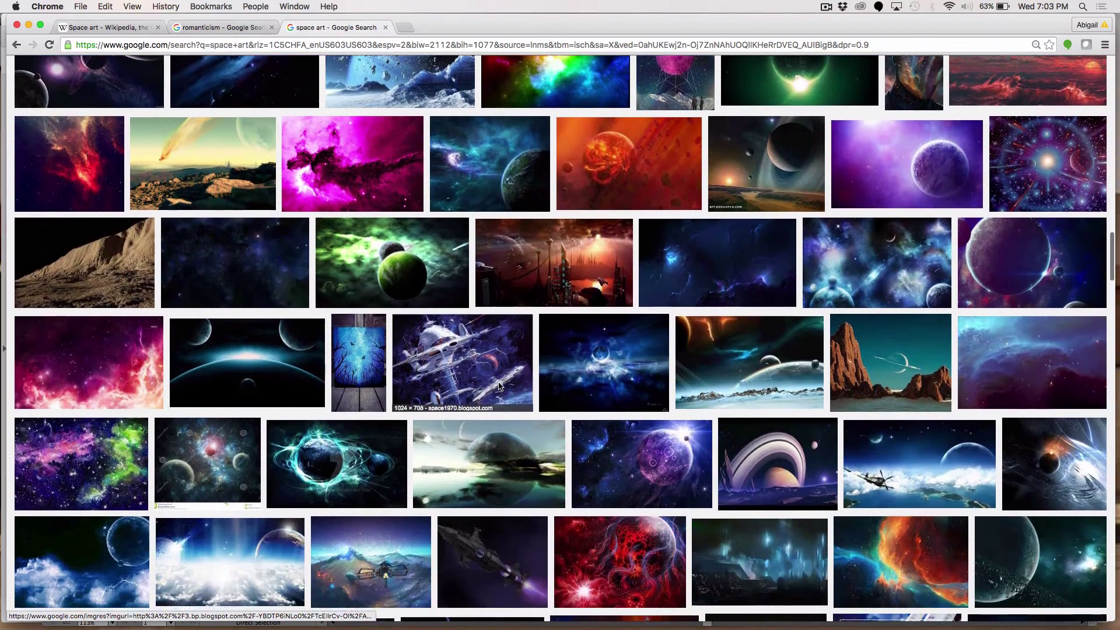
{"action": "scroll", "coordinate": [499, 386], "scroll_direction": "down", "scroll_amount": 3}
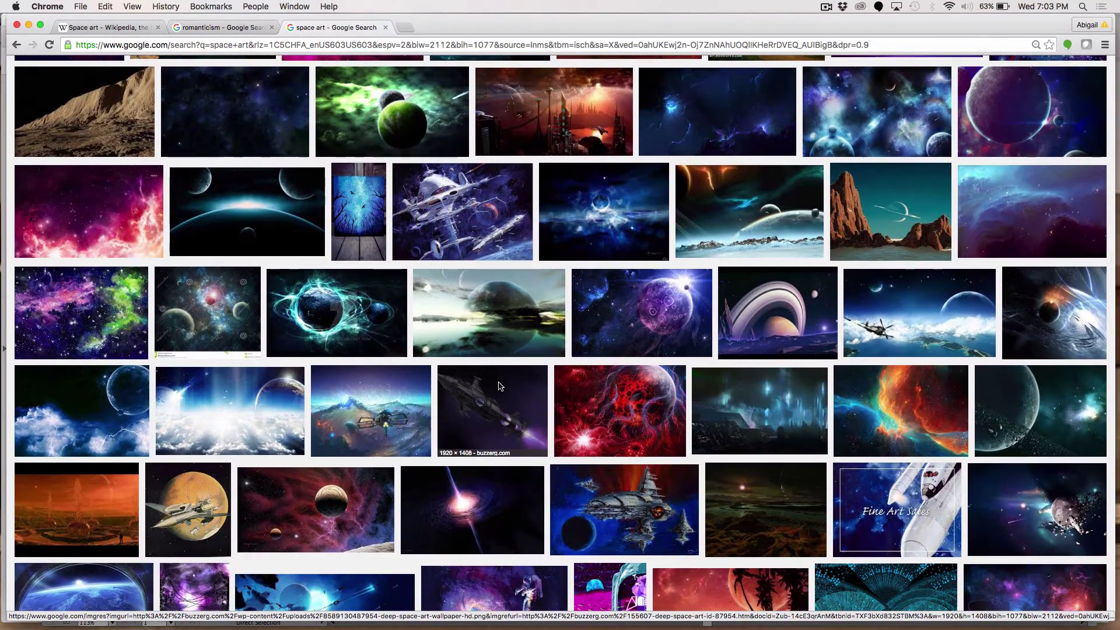
{"action": "scroll", "coordinate": [498, 386], "scroll_direction": "up", "scroll_amount": 5}
{"action": "scroll", "coordinate": [499, 385], "scroll_direction": "down", "scroll_amount": 10}
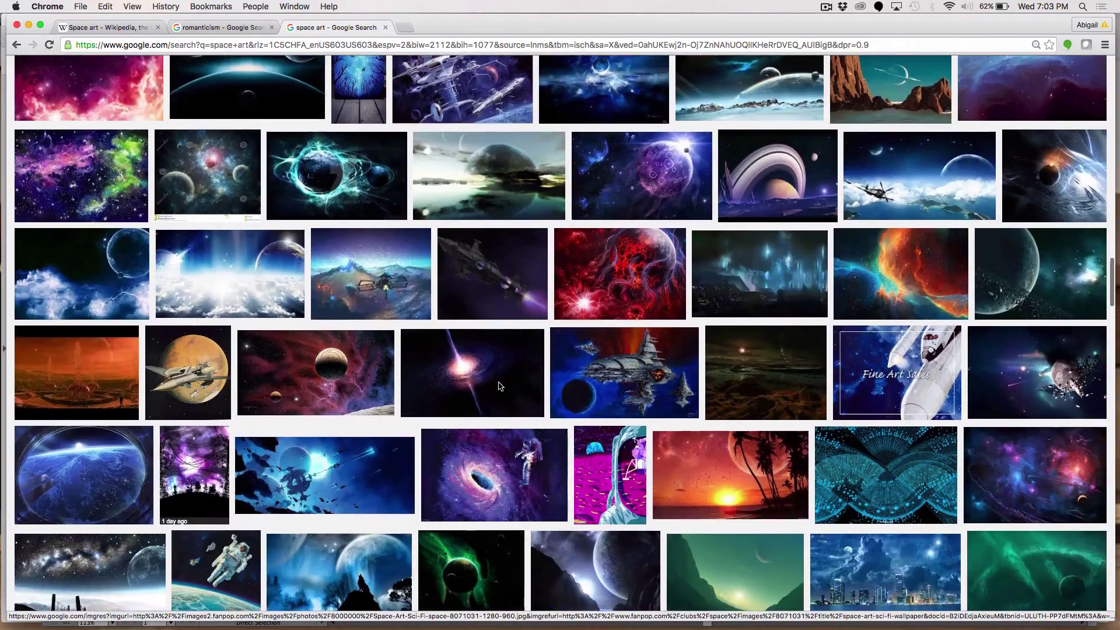
{"action": "scroll", "coordinate": [499, 386], "scroll_direction": "down", "scroll_amount": 5}
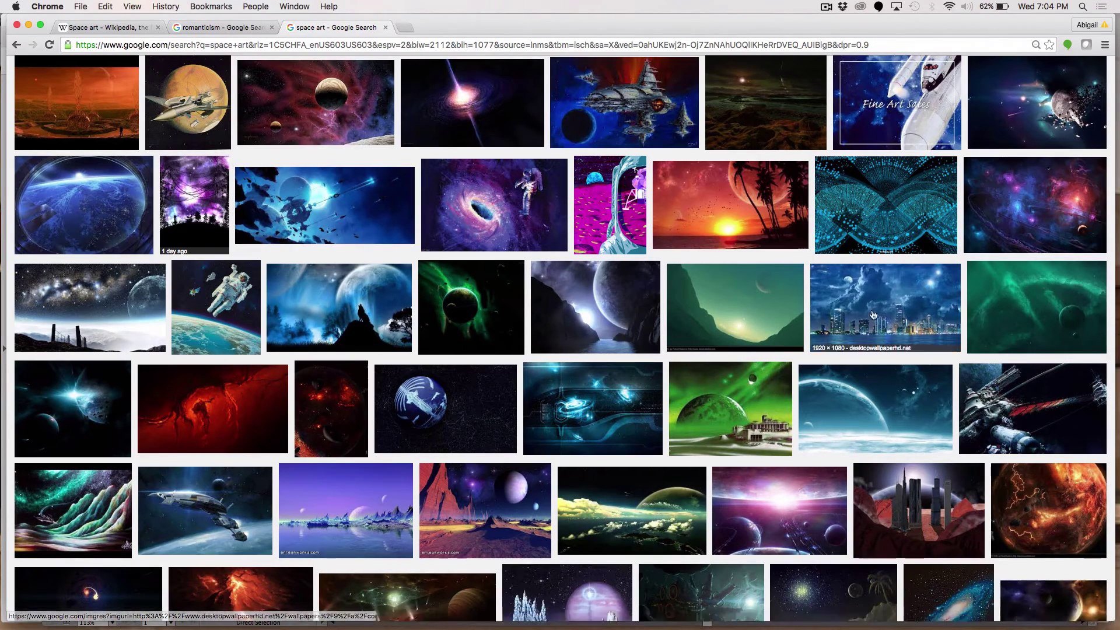
Capture a screenshot of the row of results from the blue asteroid scene to the red palm-tree sunset
{"action": "scroll", "coordinate": [534, 297], "scroll_direction": "up", "scroll_amount": 3}
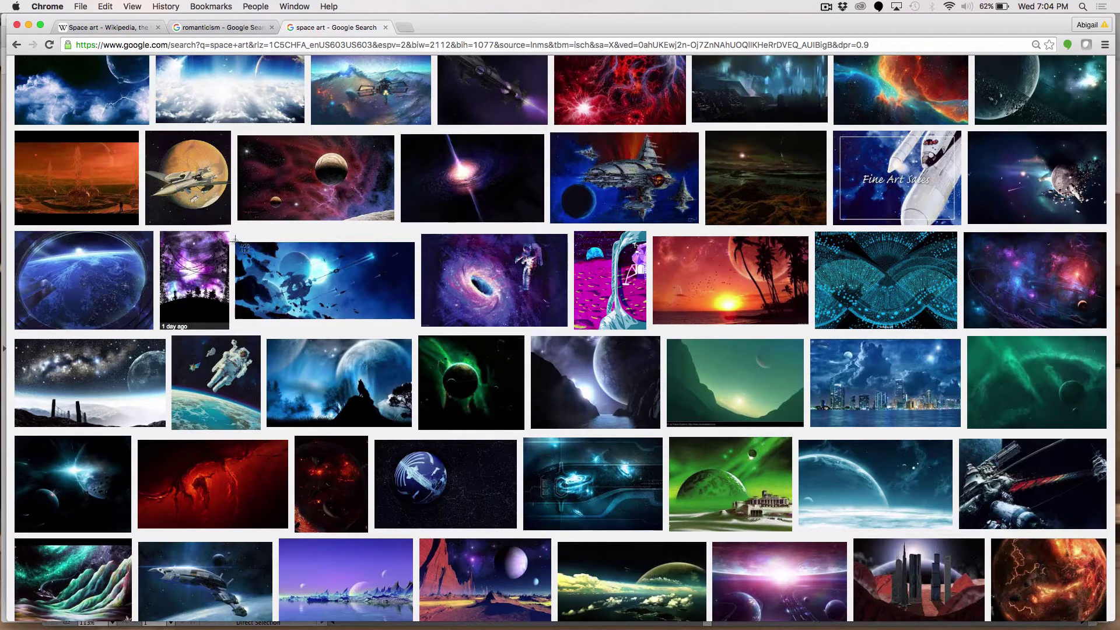
{"action": "left_click_drag", "start_coordinate": [226, 237], "coordinate": [813, 338]}
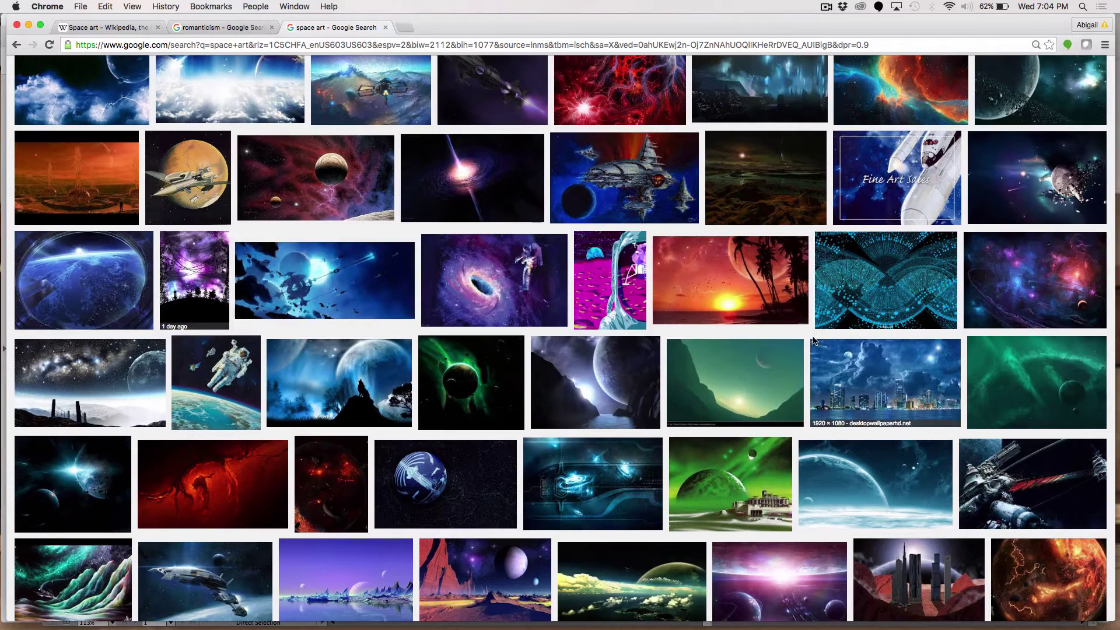
{"action": "key", "text": "XF86AudioRaiseVolume"}
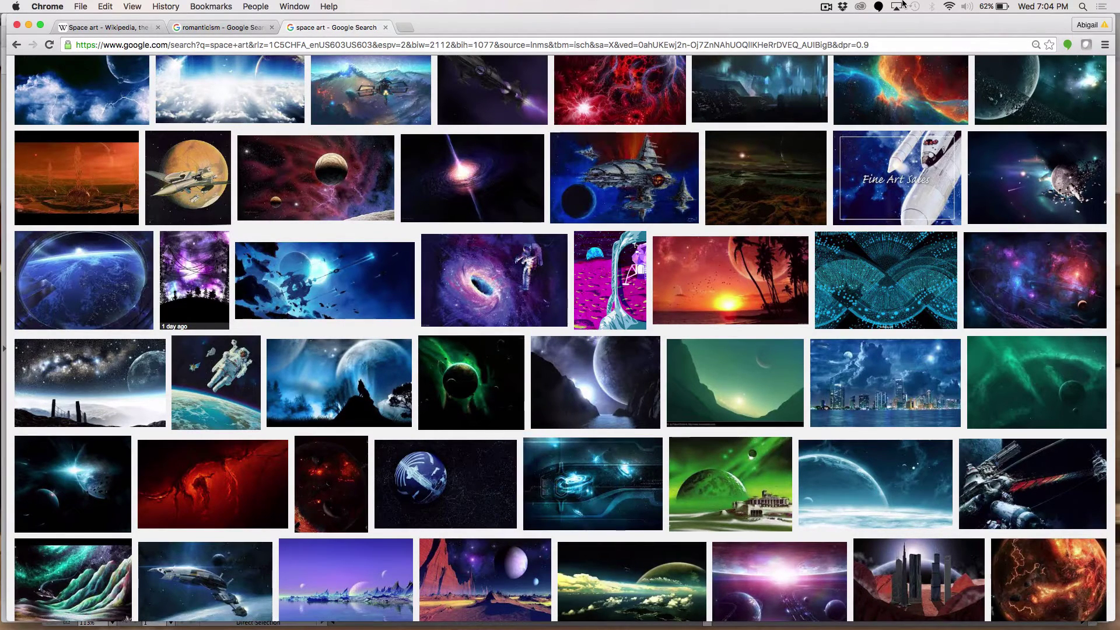
Switch back to Illustrator and load the newest screenshot PNG from the Desktop for placing in the moodboard
{"action": "key", "text": "super+Tab"}
{"action": "key", "text": "super+Tab"}
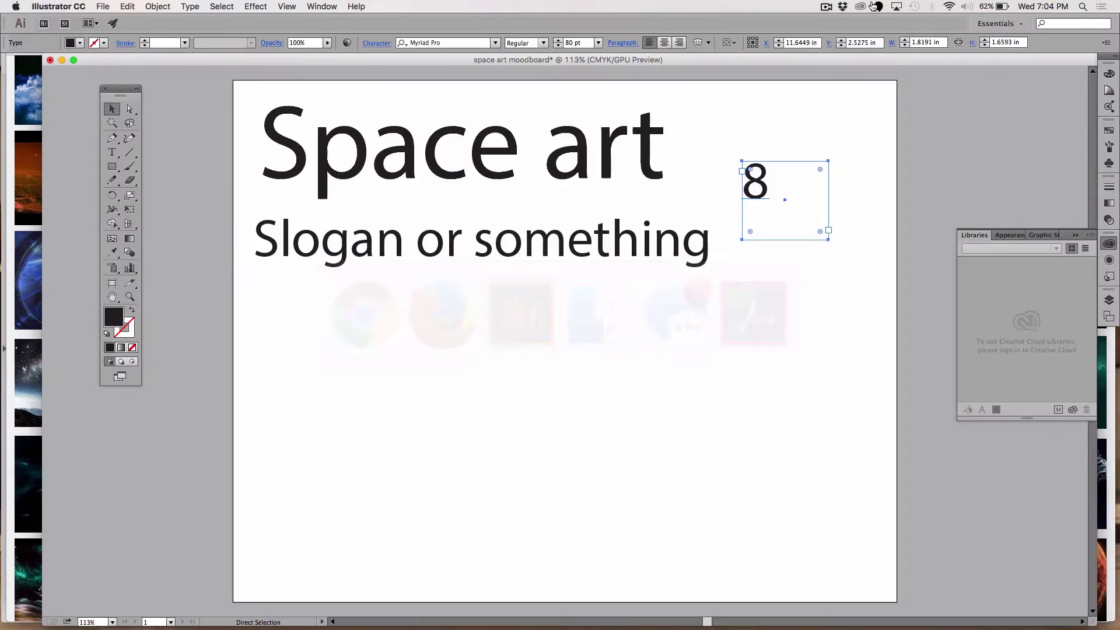
{"action": "left_click", "coordinate": [103, 7]}
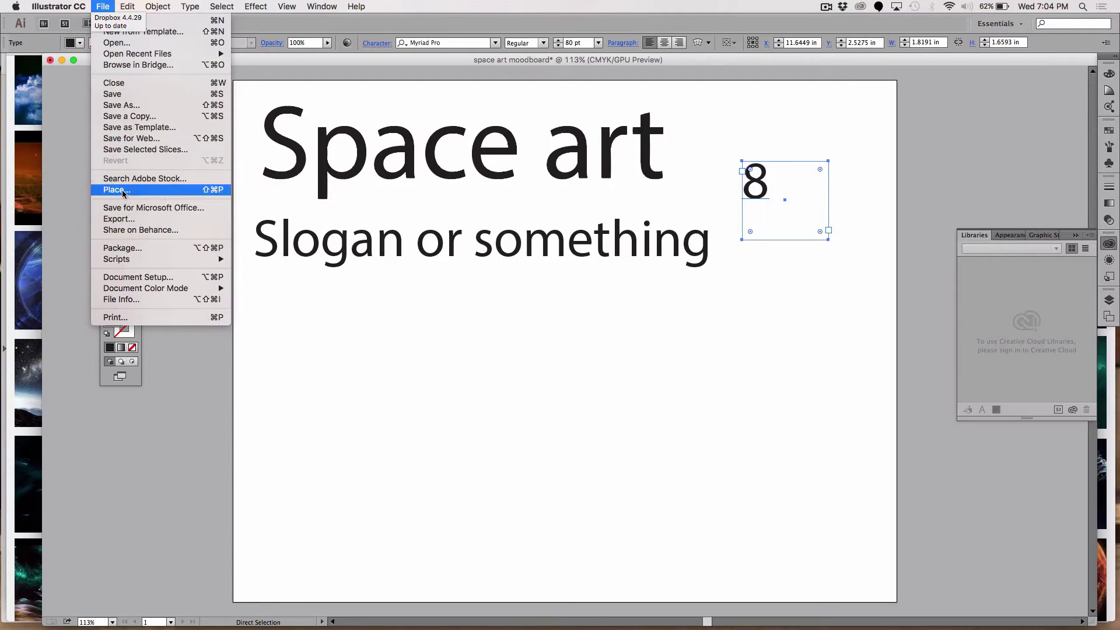
{"action": "key", "text": "Escape"}
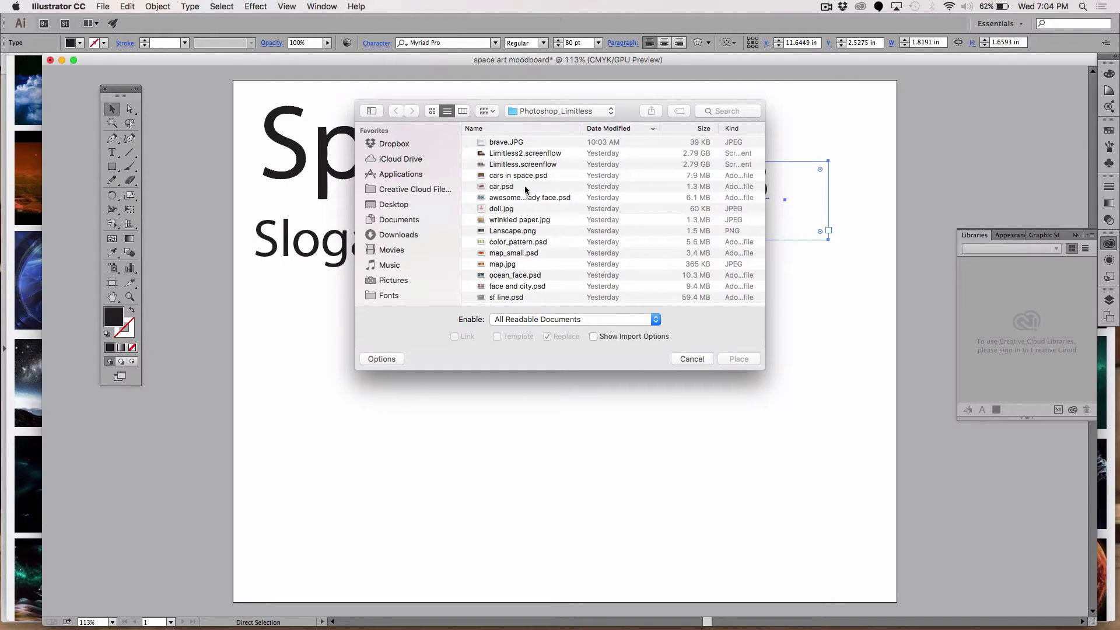
{"action": "left_click", "coordinate": [385, 205]}
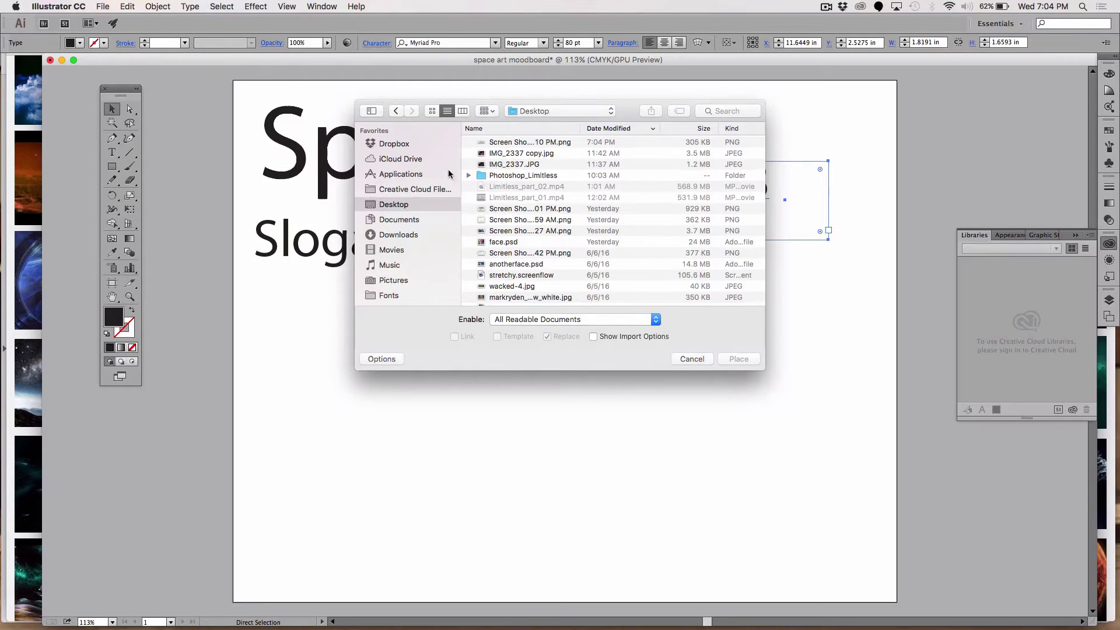
{"action": "left_click", "coordinate": [496, 145]}
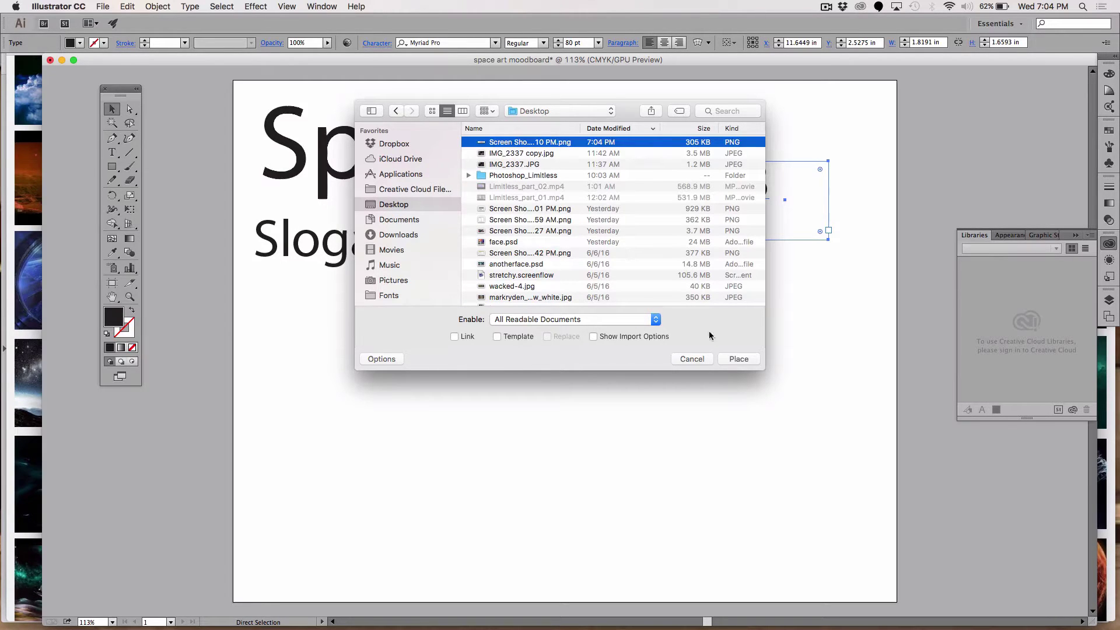
{"action": "left_click", "coordinate": [736, 359]}
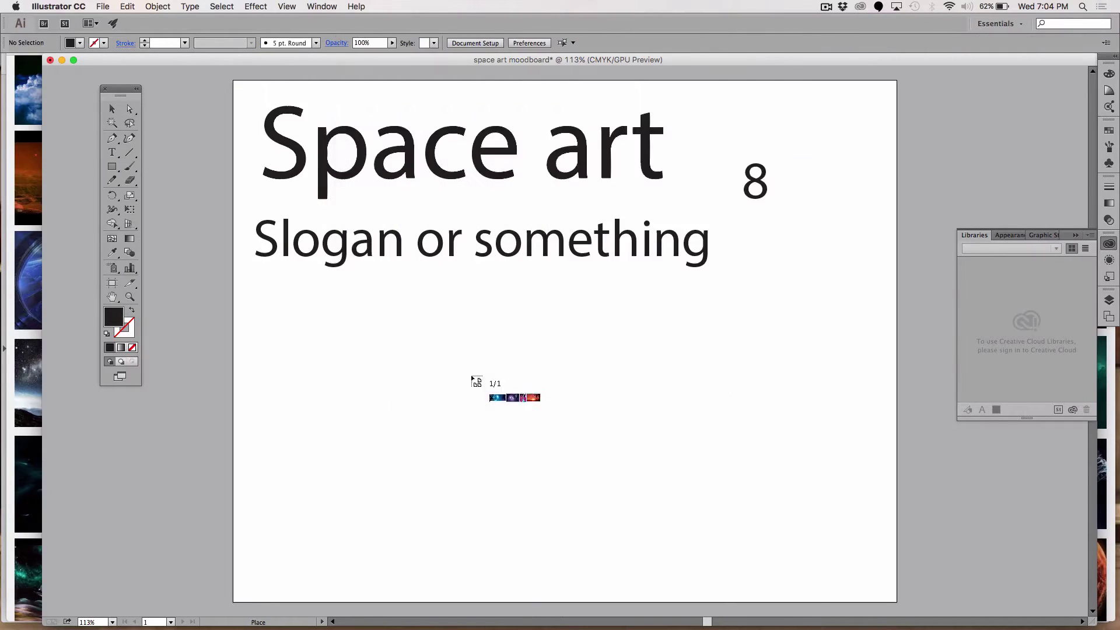
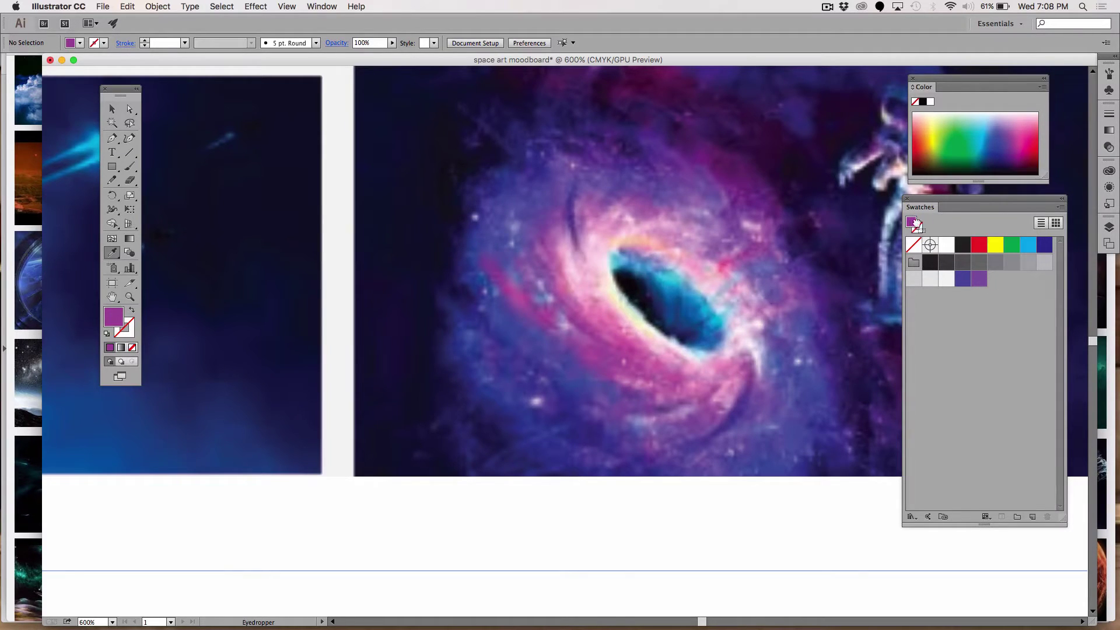
Save the sampled purple as a swatch, and sample a pink from the galaxy's glowing ring and store it right after the purple swatch
{"action": "left_click_drag", "start_coordinate": [915, 224], "coordinate": [994, 278]}
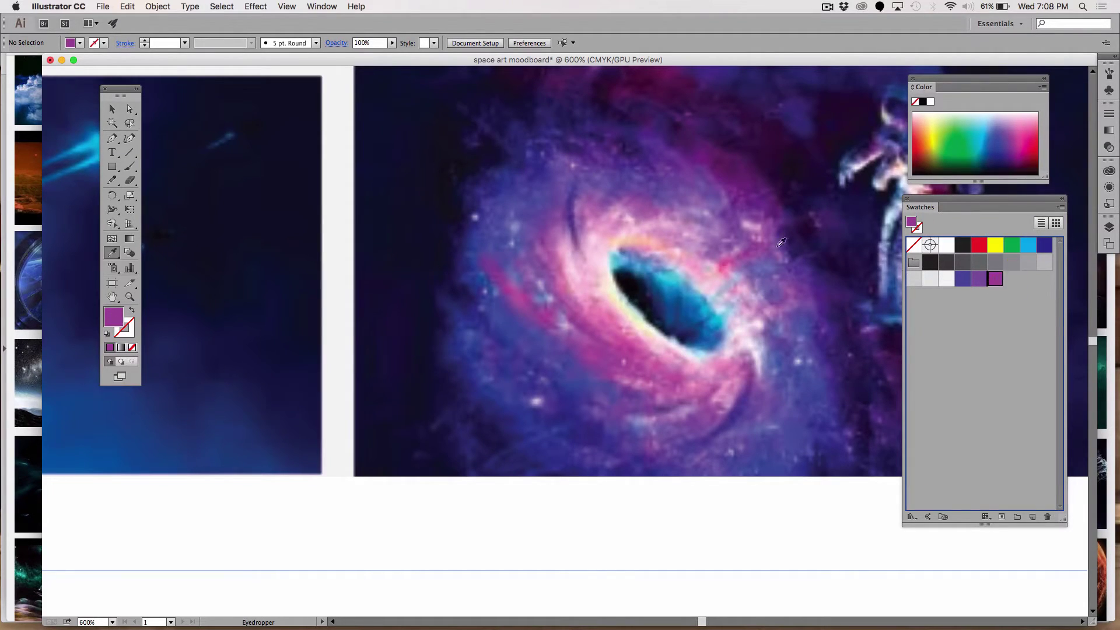
{"action": "left_click", "coordinate": [590, 267]}
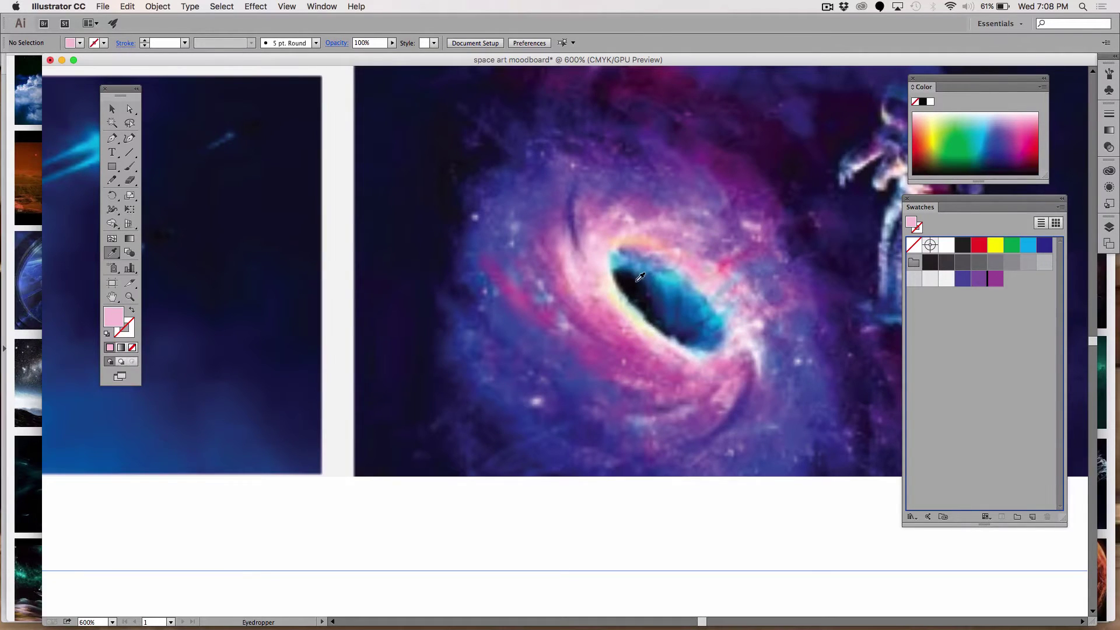
{"action": "left_click", "coordinate": [588, 286]}
{"action": "left_click", "coordinate": [595, 297]}
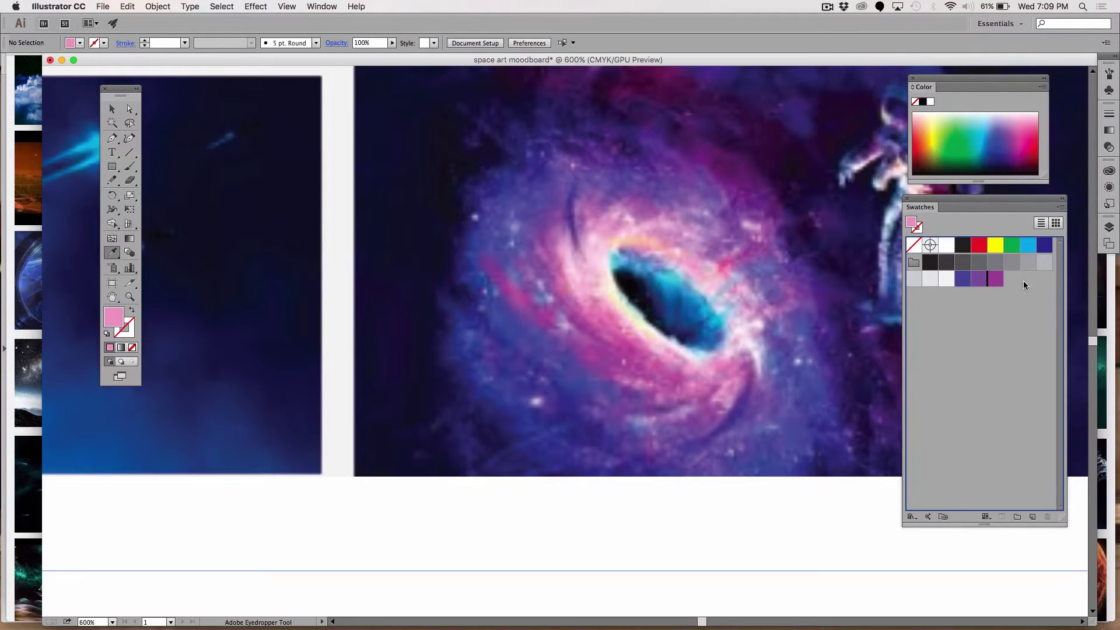
{"action": "left_click_drag", "start_coordinate": [914, 229], "coordinate": [1021, 307]}
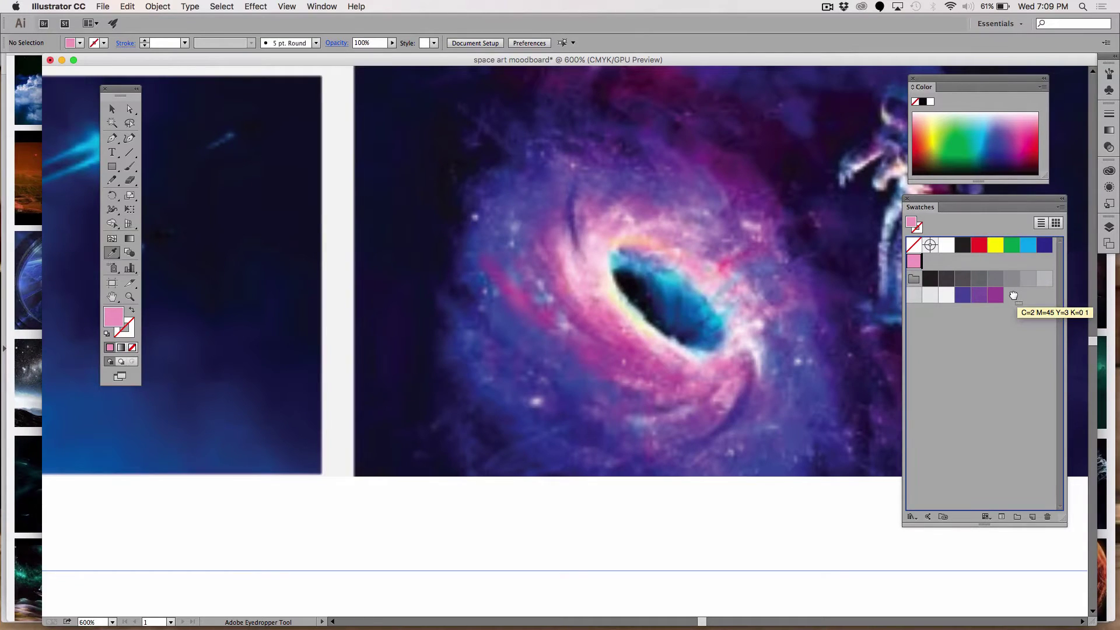
{"action": "left_click_drag", "start_coordinate": [926, 264], "coordinate": [1011, 279]}
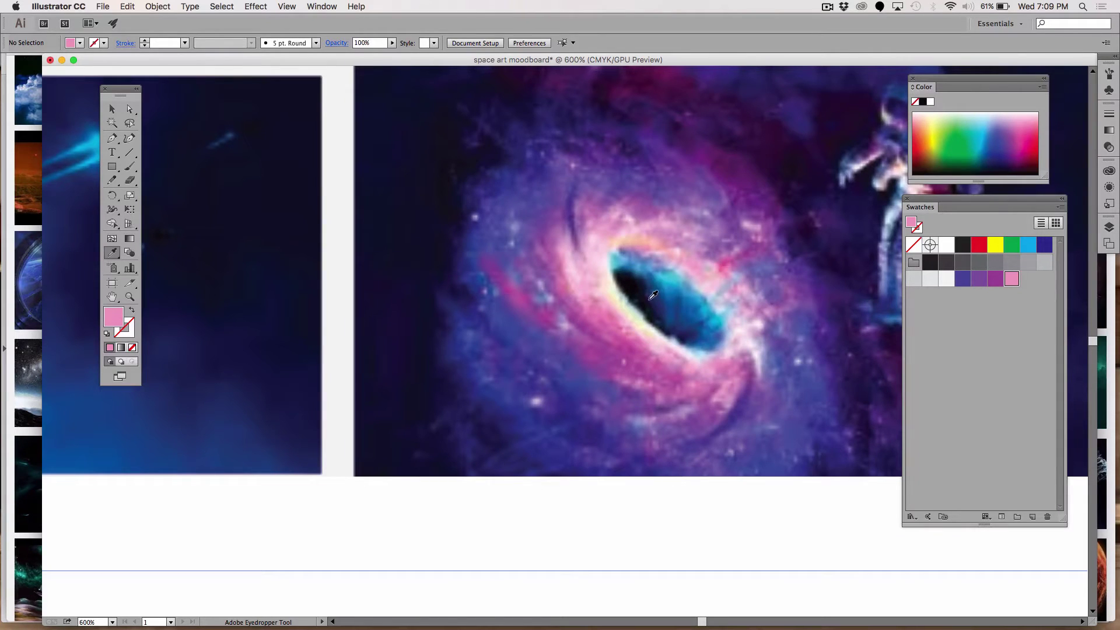
Sample the light turquoise at the edge of the galaxy's central hole and add it as a swatch after the pink
{"action": "left_click", "coordinate": [615, 258]}
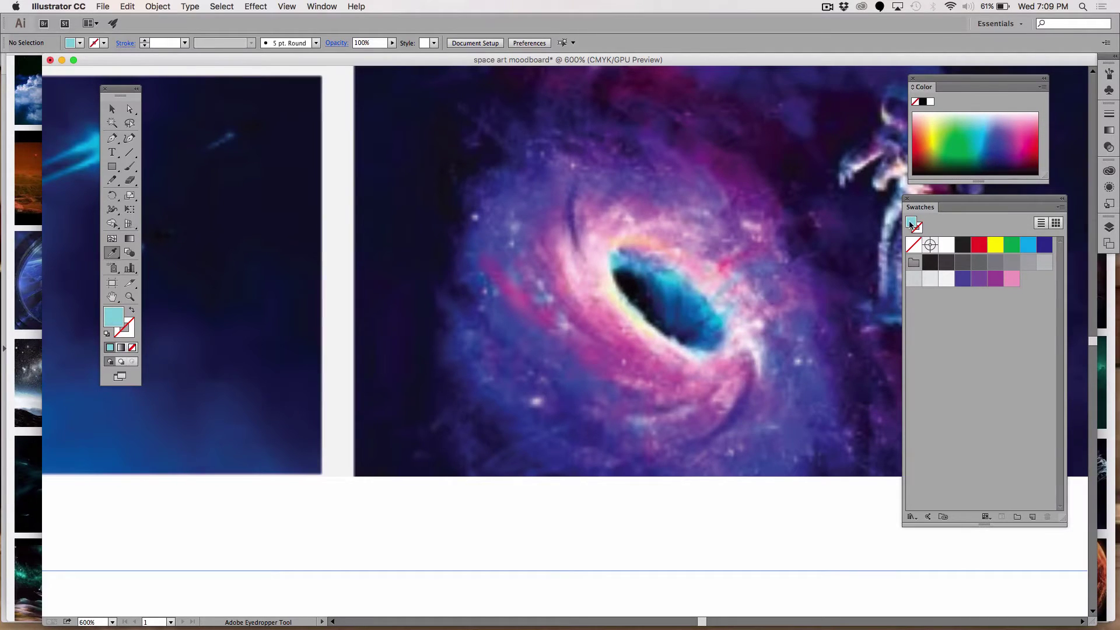
{"action": "left_click_drag", "start_coordinate": [911, 225], "coordinate": [1027, 279]}
{"action": "scroll", "coordinate": [284, 312], "scroll_direction": "left", "scroll_amount": 10}
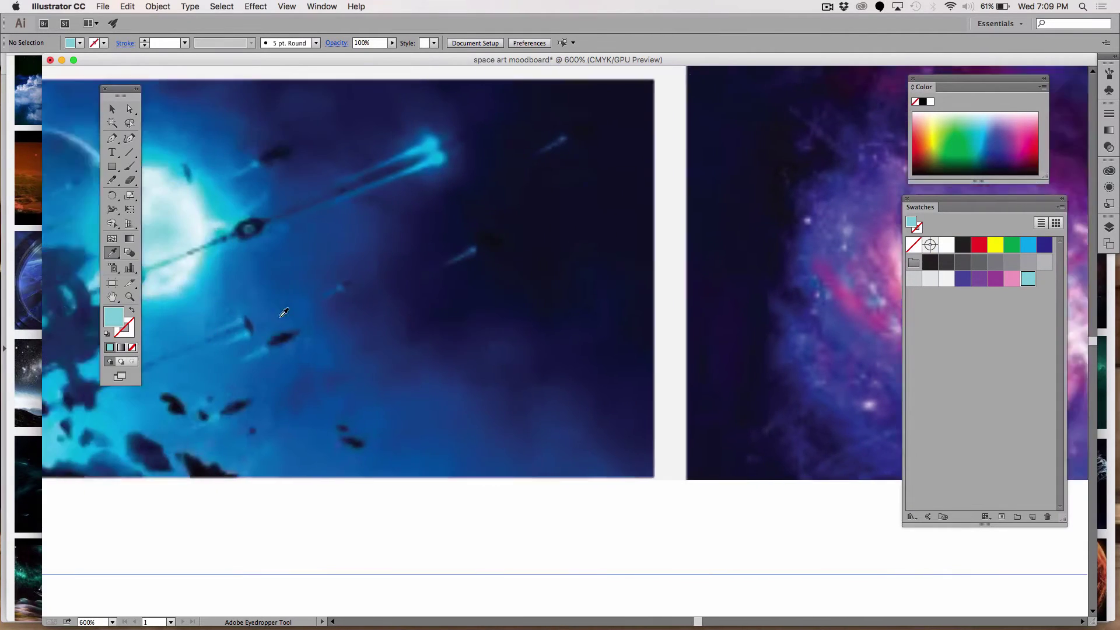
Sample the medium blue of the dark planet in the asteroid scene and add it as a swatch after the turquoise
{"action": "scroll", "coordinate": [284, 312], "scroll_direction": "left", "scroll_amount": 9}
{"action": "scroll", "coordinate": [284, 312], "scroll_direction": "up", "scroll_amount": 3}
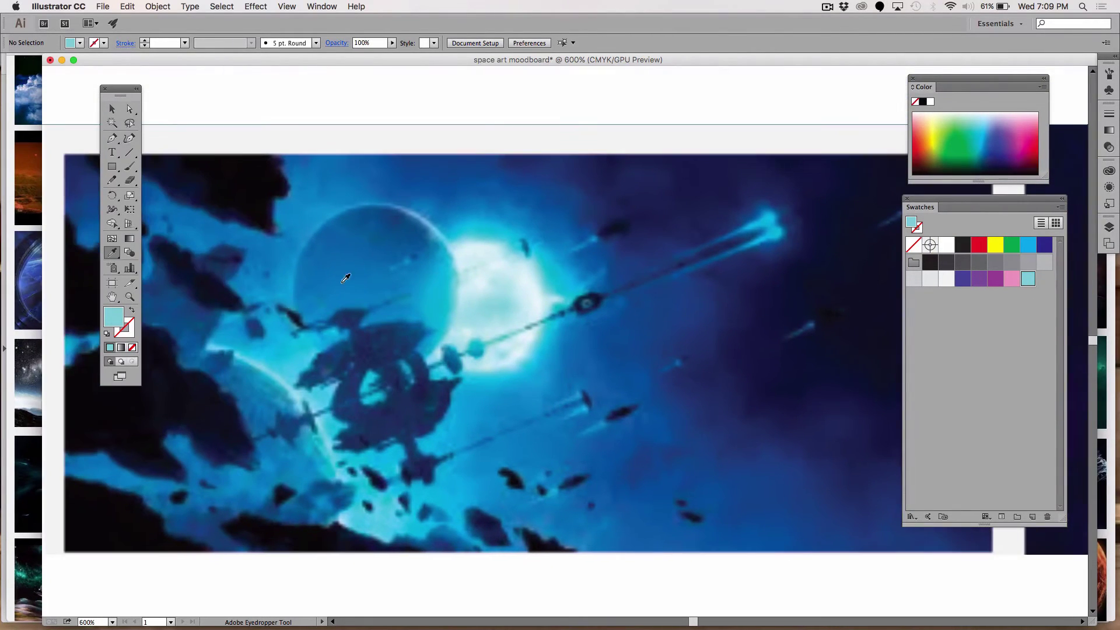
{"action": "left_click", "coordinate": [350, 241]}
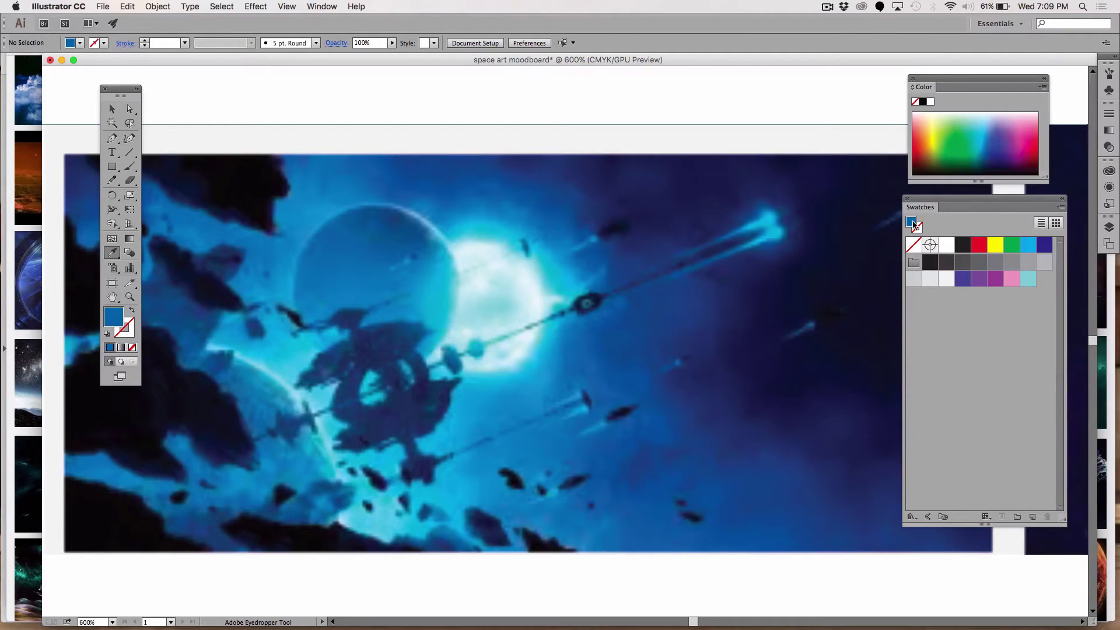
{"action": "left_click_drag", "start_coordinate": [914, 225], "coordinate": [1035, 284]}
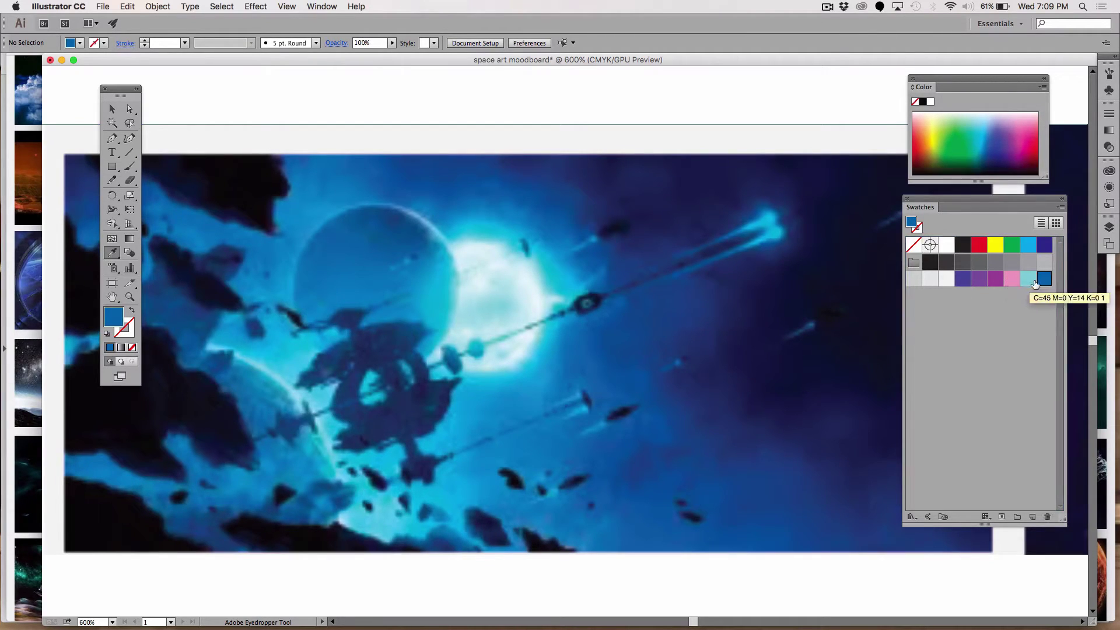
Sample the dark navy of the large asteroid and add it as a swatch between the turquoise and the blue
{"action": "scroll", "coordinate": [401, 380], "scroll_direction": "left", "scroll_amount": 6}
{"action": "scroll", "coordinate": [401, 380], "scroll_direction": "down", "scroll_amount": 3}
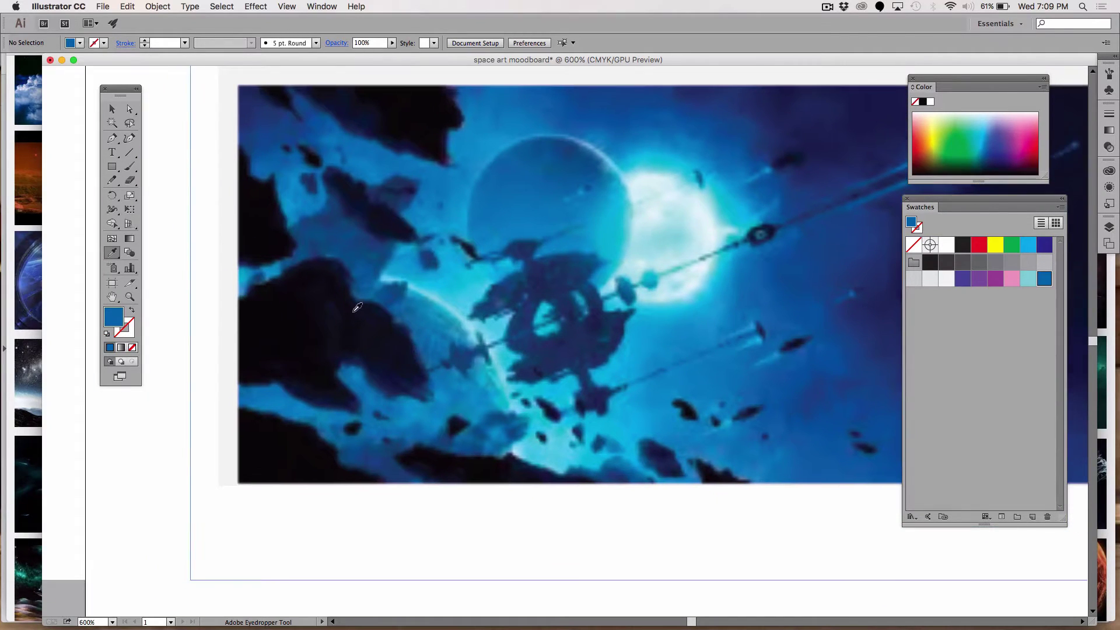
{"action": "left_click", "coordinate": [391, 382]}
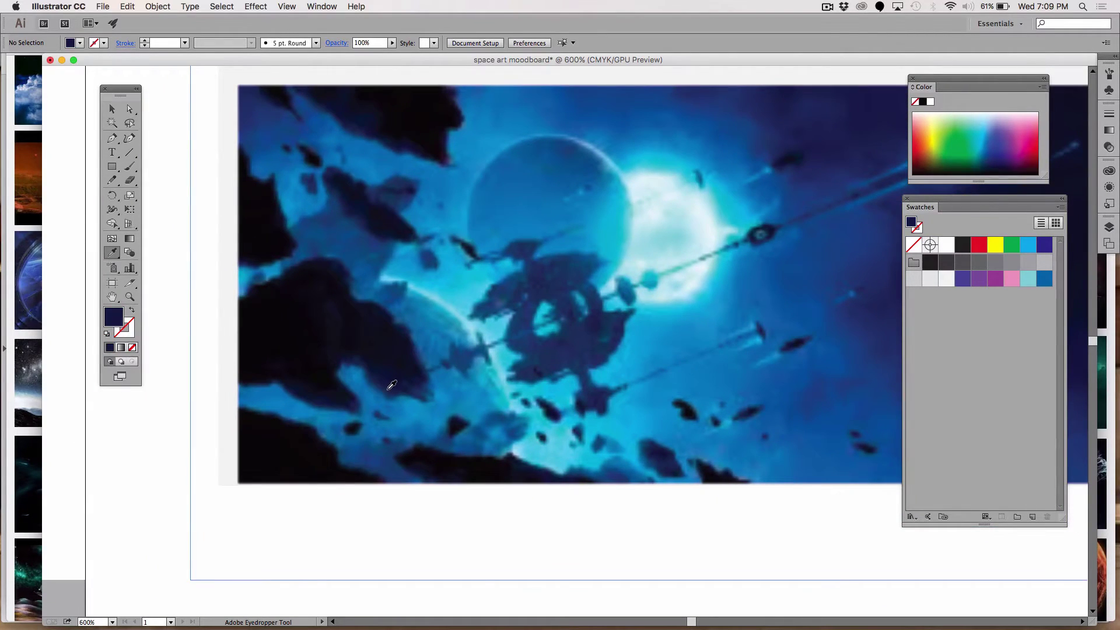
{"action": "left_click", "coordinate": [203, 336]}
{"action": "left_click_drag", "start_coordinate": [118, 324], "coordinate": [1034, 309]}
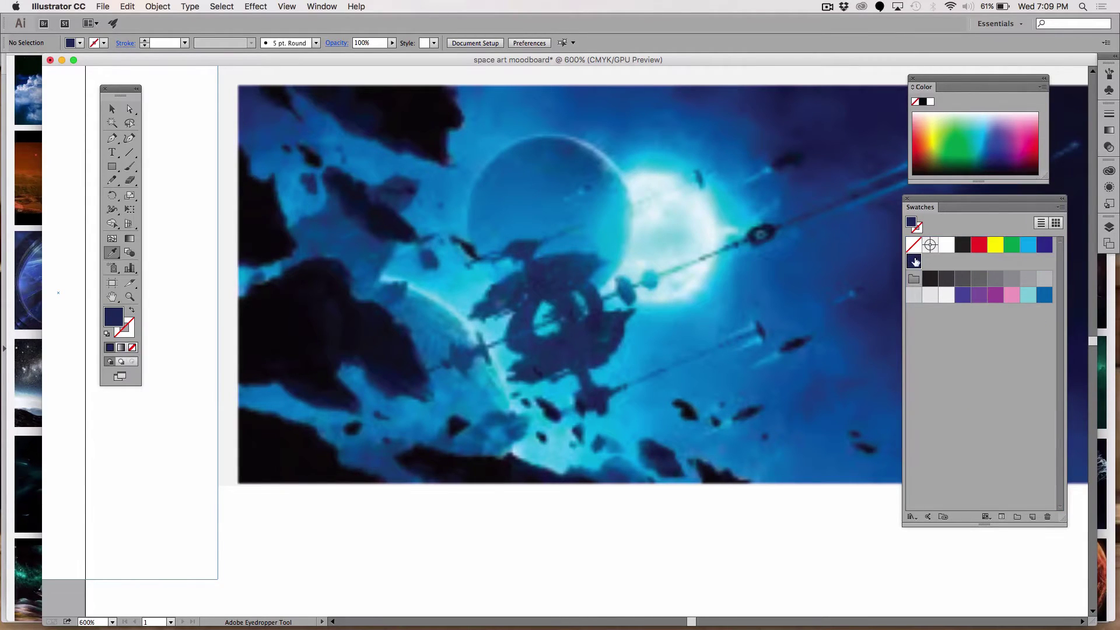
{"action": "left_click_drag", "start_coordinate": [916, 262], "coordinate": [1037, 302]}
{"action": "left_click", "coordinate": [234, 318]}
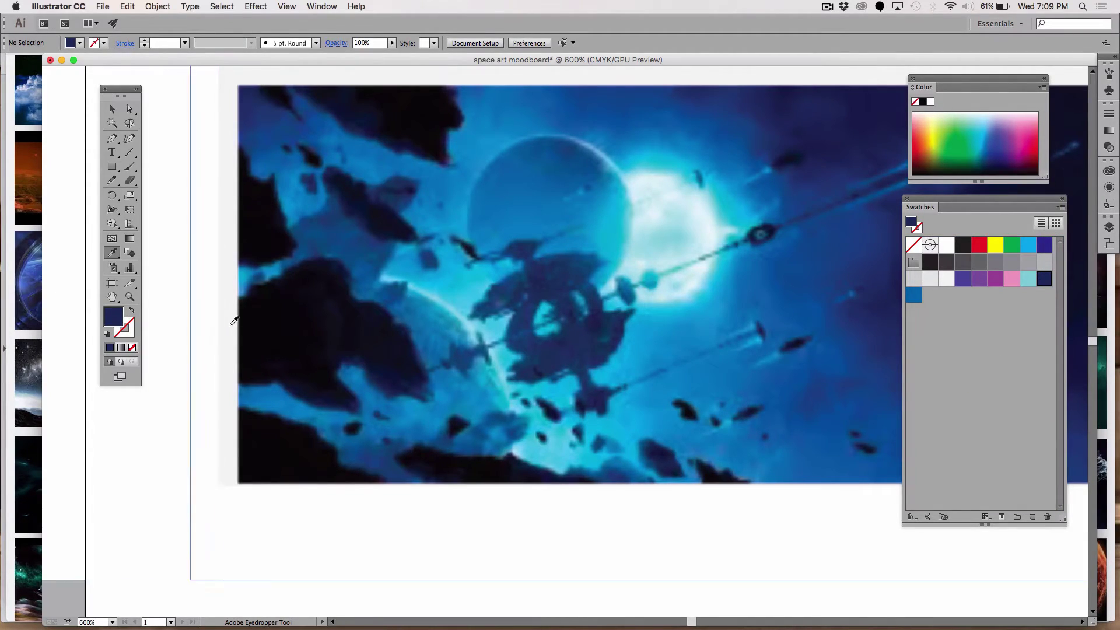
Sample another mid blue from the asteroid scene as the fill colour
{"action": "left_click", "coordinate": [147, 317]}
{"action": "left_click", "coordinate": [257, 292]}
{"action": "left_click", "coordinate": [429, 324]}
{"action": "left_click", "coordinate": [190, 267]}
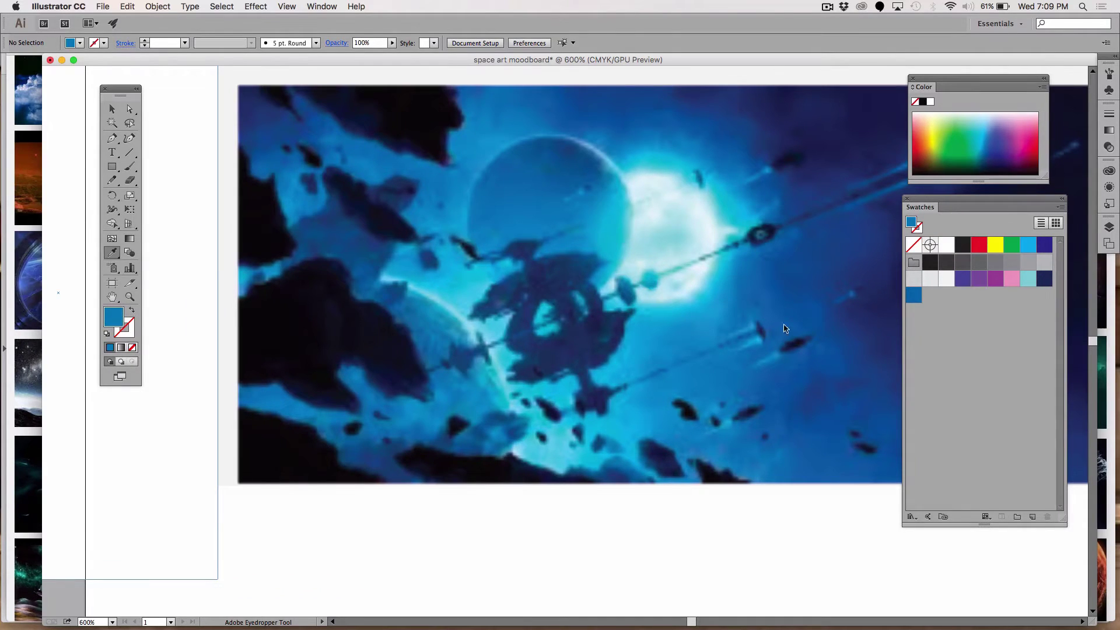
Examine the asteroid scene, the pink moonscape and the red sunset up close for more palette colours, and return to the whole artboard
{"action": "scroll", "coordinate": [560, 295], "scroll_direction": "left", "scroll_amount": 5}
{"action": "scroll", "coordinate": [560, 294], "scroll_direction": "up", "scroll_amount": 2}
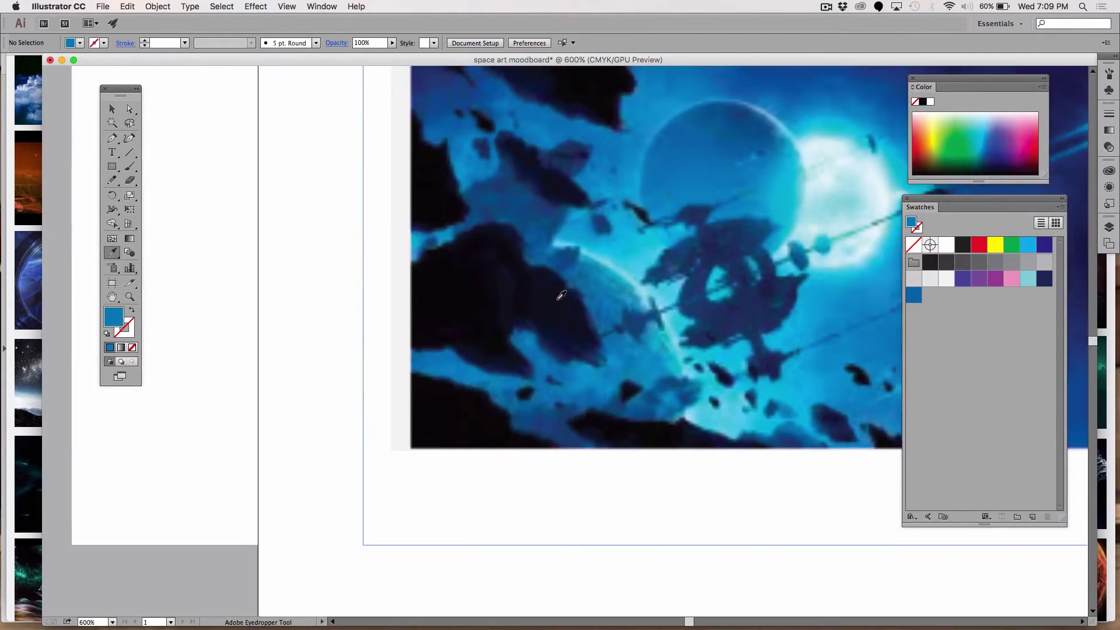
{"action": "scroll", "coordinate": [561, 295], "scroll_direction": "up", "scroll_amount": 2}
{"action": "scroll", "coordinate": [562, 295], "scroll_direction": "right", "scroll_amount": 2}
{"action": "key", "text": "super+0"}
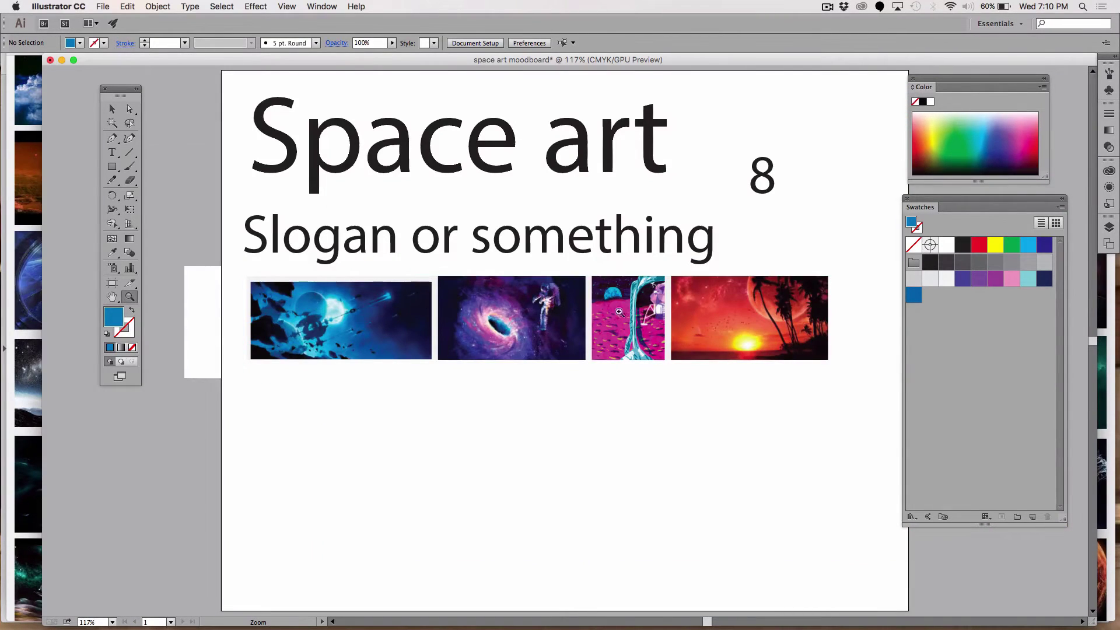
{"action": "left_click_drag", "start_coordinate": [594, 279], "coordinate": [831, 377]}
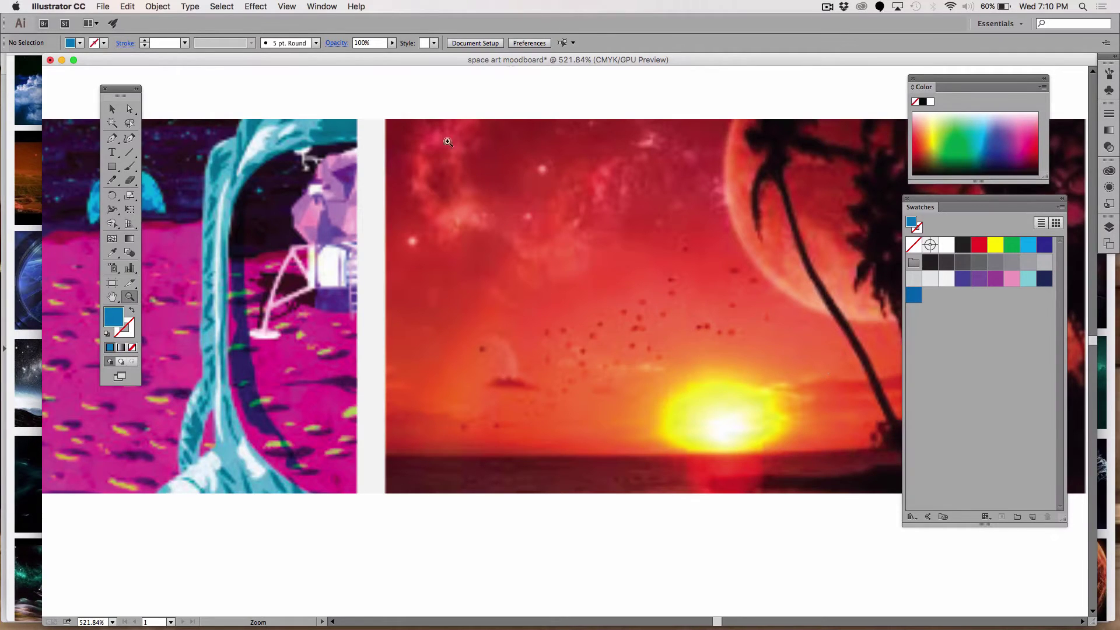
{"action": "key", "text": "super+minus"}
{"action": "key", "text": "super+minus"}
{"action": "key", "text": "super+minus"}
{"action": "key", "text": "super+minus"}
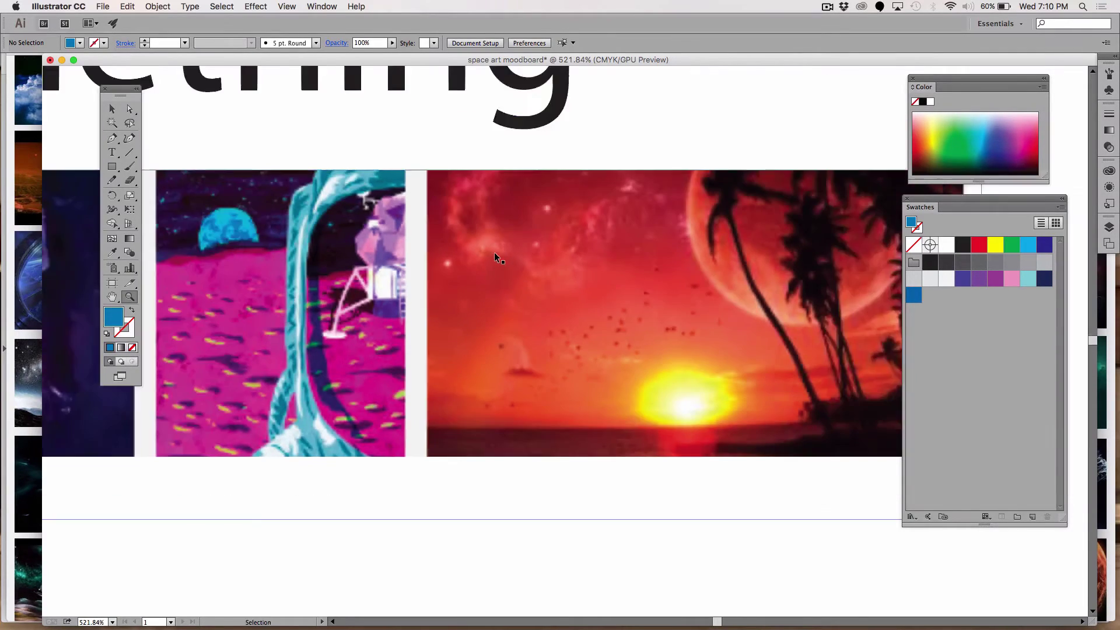
{"action": "key", "text": "super+minus"}
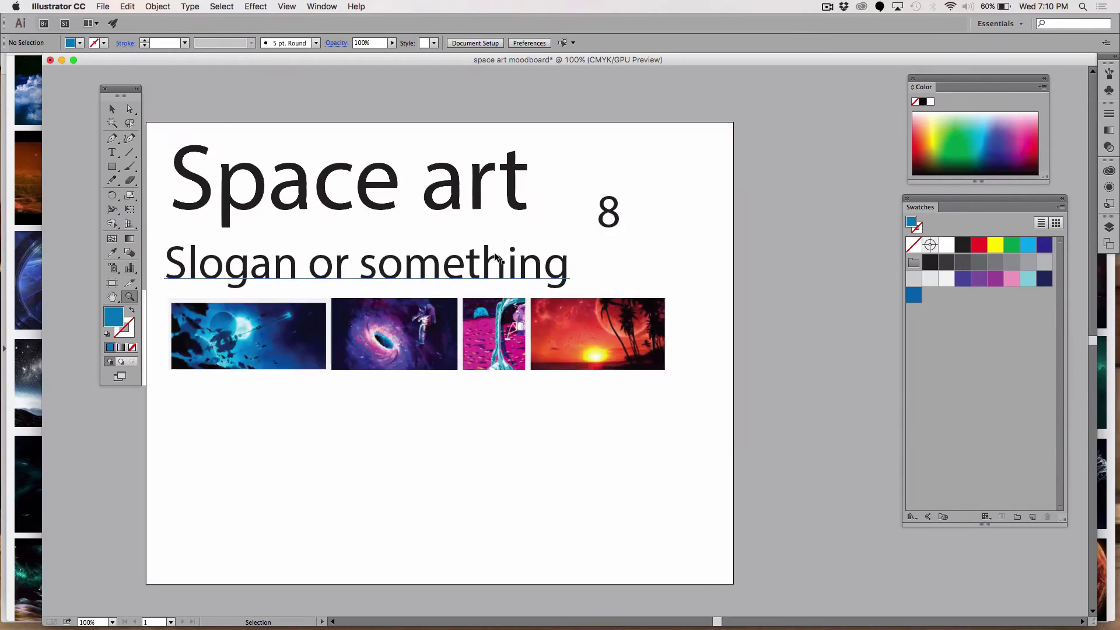
Widen the white rectangle beside the palm-tree sunset to about 4.15 in with Free Transform so that it covers the sunset image
{"action": "left_click", "coordinate": [133, 124]}
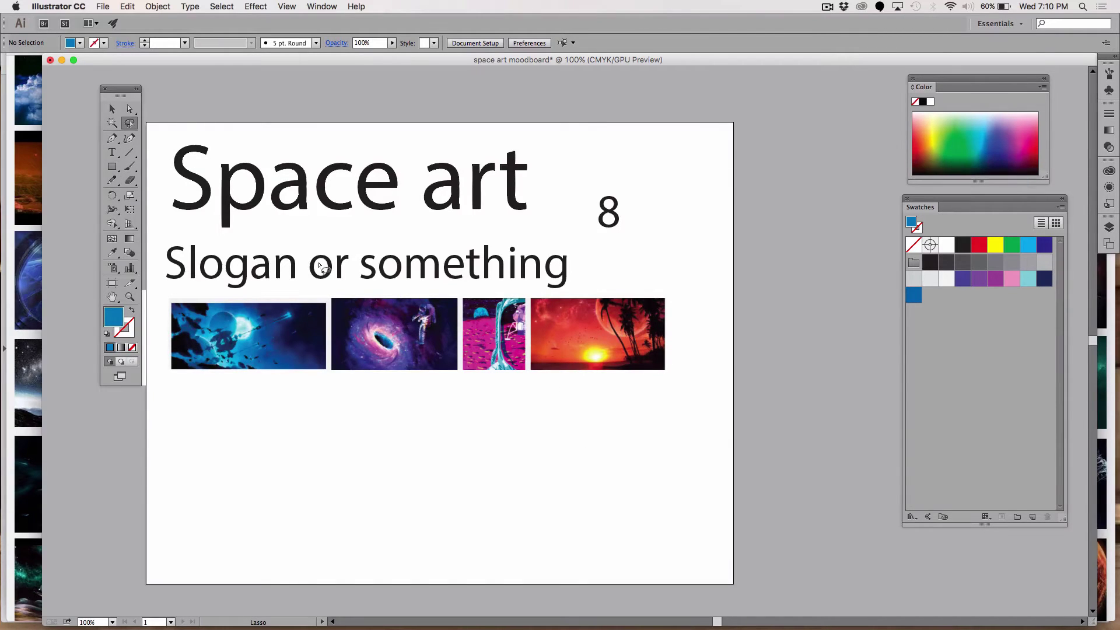
{"action": "left_click", "coordinate": [131, 110]}
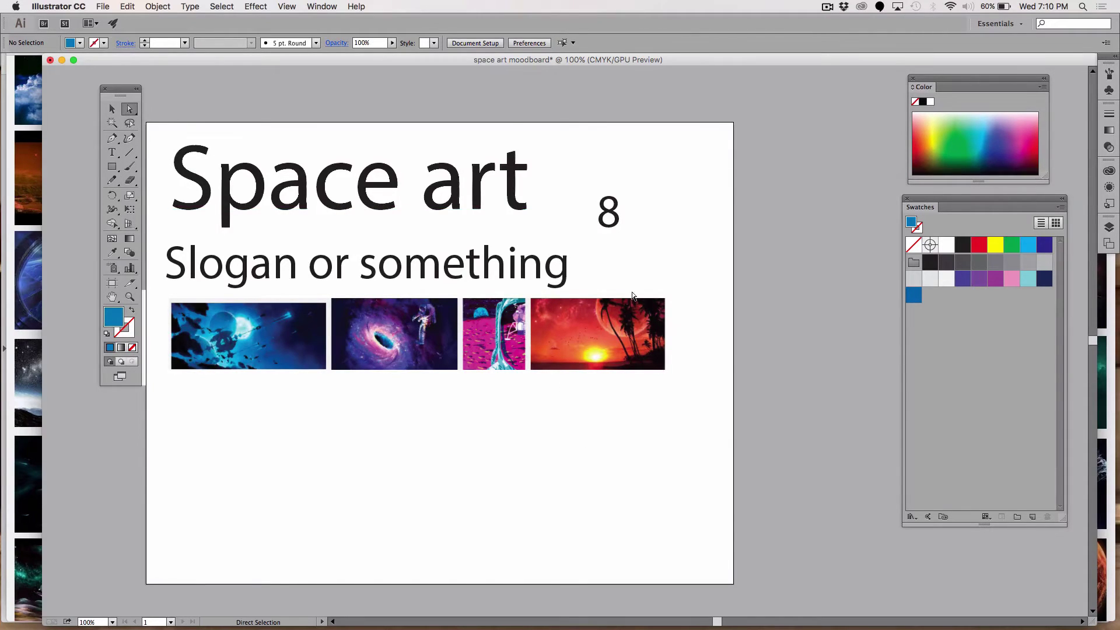
{"action": "left_click", "coordinate": [675, 332]}
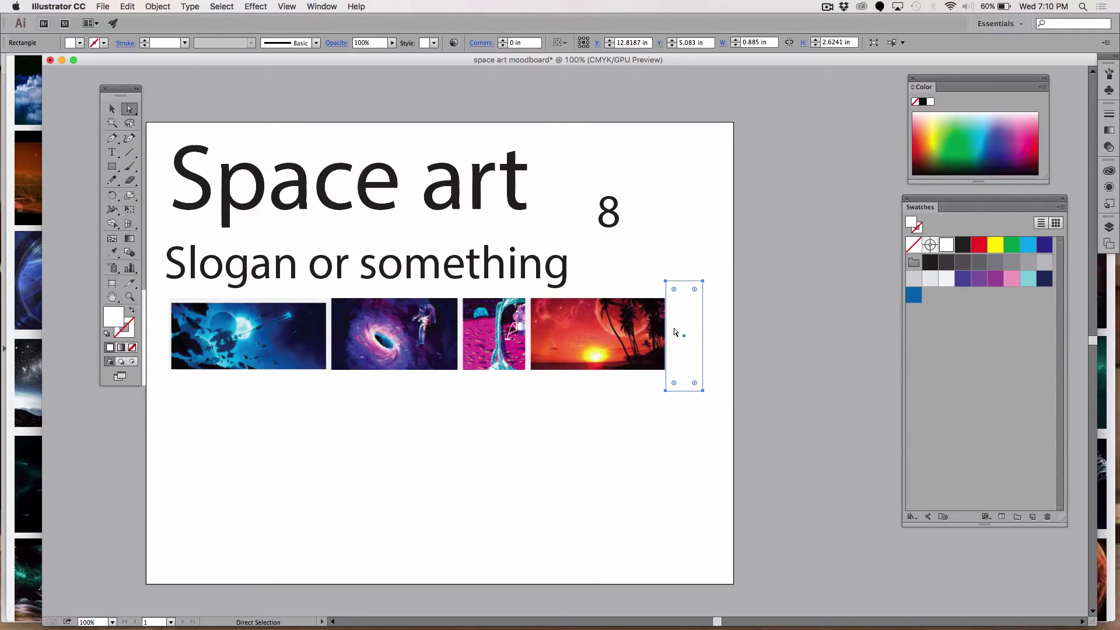
{"action": "key", "text": "s"}
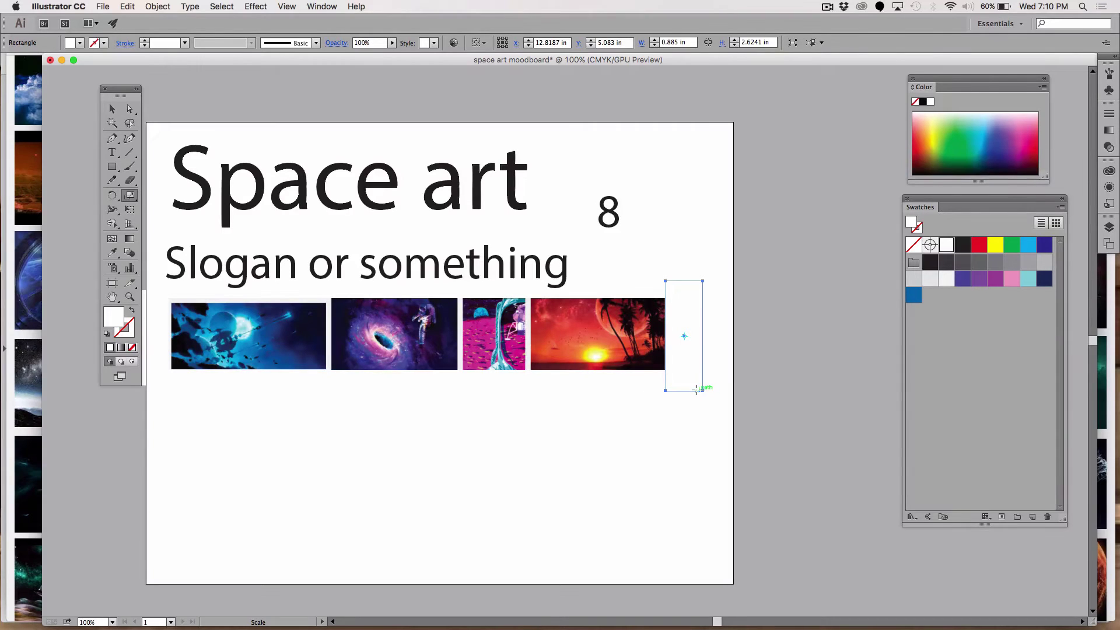
{"action": "left_click", "coordinate": [129, 211]}
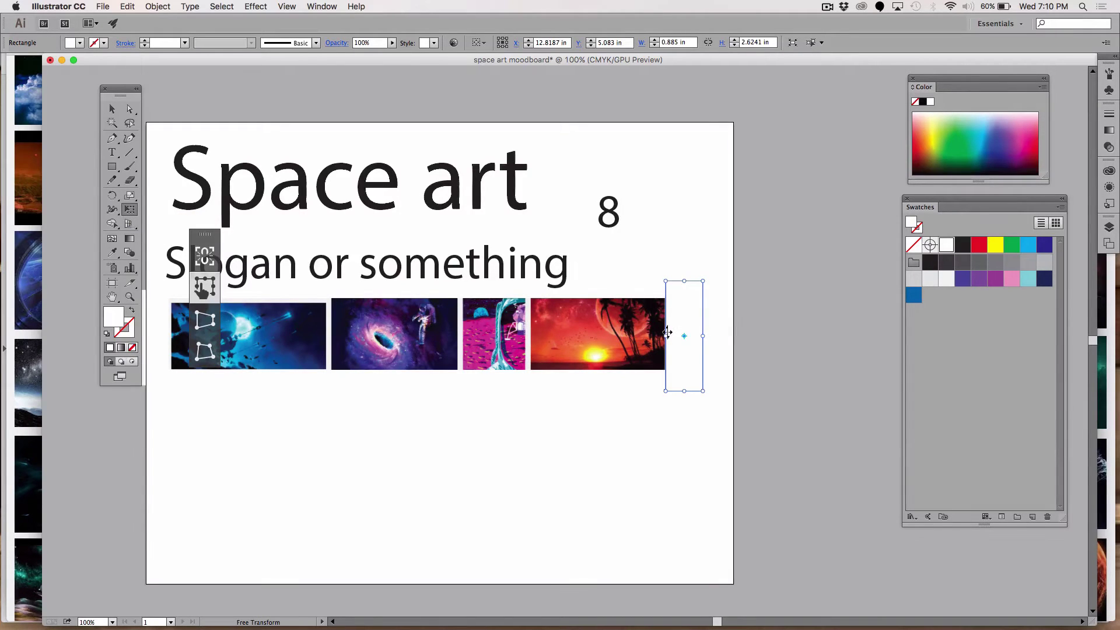
{"action": "left_click_drag", "start_coordinate": [666, 337], "coordinate": [529, 347]}
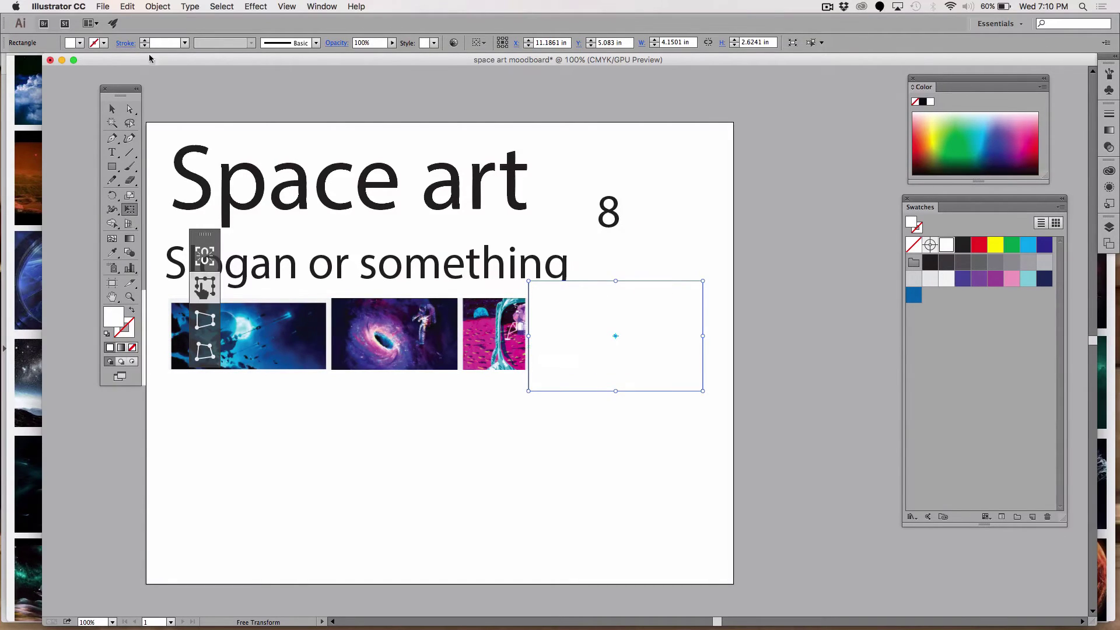
Directly select the white covering rectangles around the image row one by one to inspect how they mask the screenshot
{"action": "left_click", "coordinate": [112, 109]}
{"action": "left_click_drag", "start_coordinate": [698, 369], "coordinate": [116, 442]}
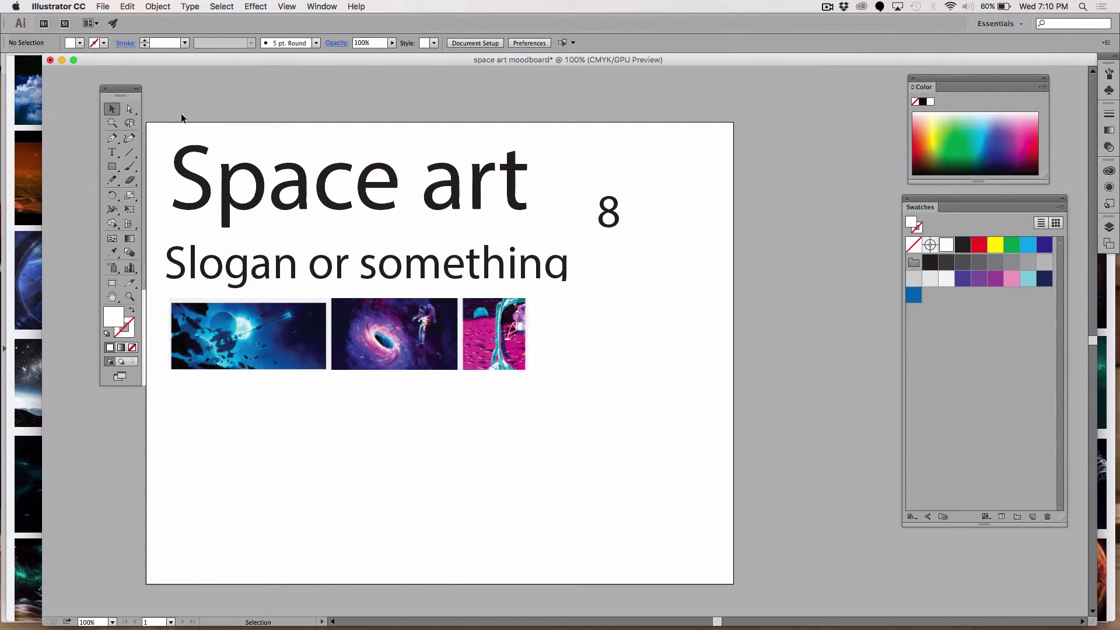
{"action": "left_click", "coordinate": [130, 108]}
{"action": "left_click", "coordinate": [583, 332]}
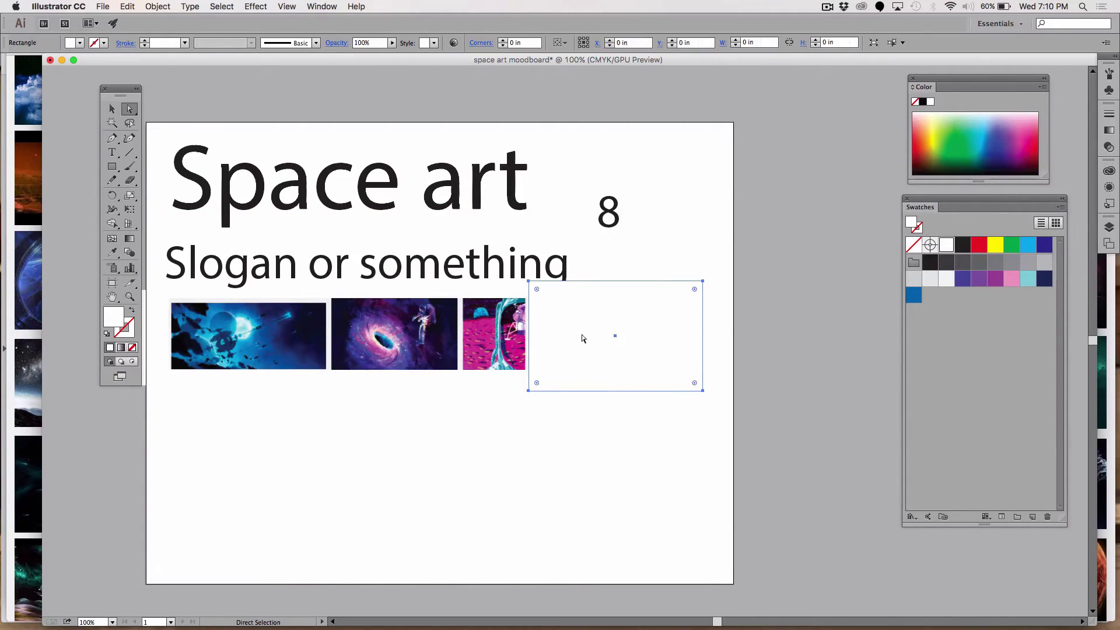
{"action": "left_click", "coordinate": [474, 394]}
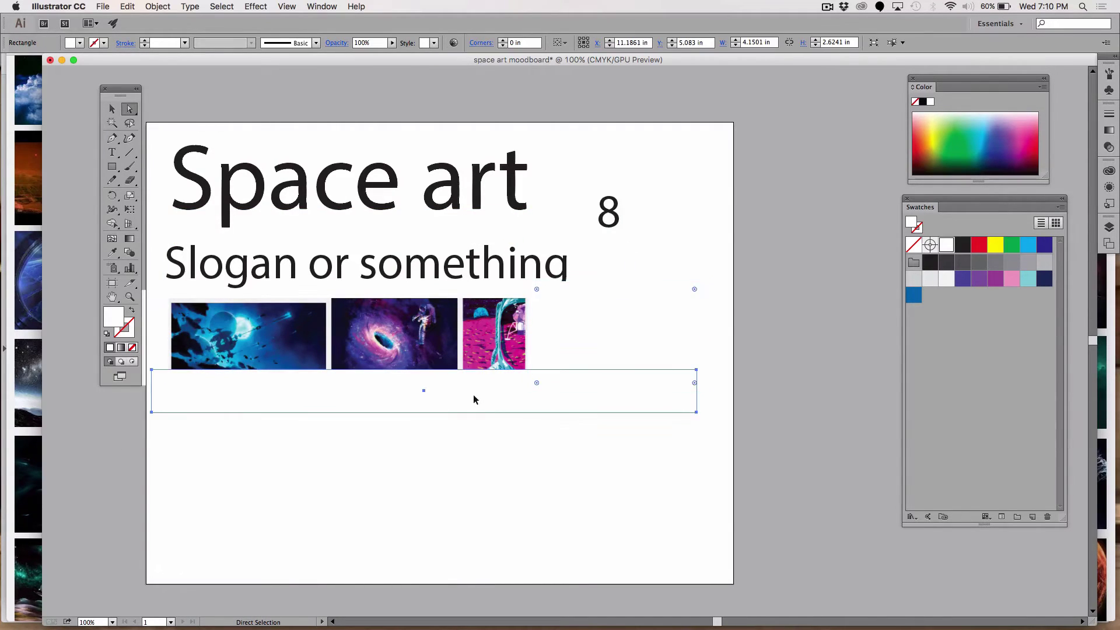
{"action": "left_click", "coordinate": [150, 340]}
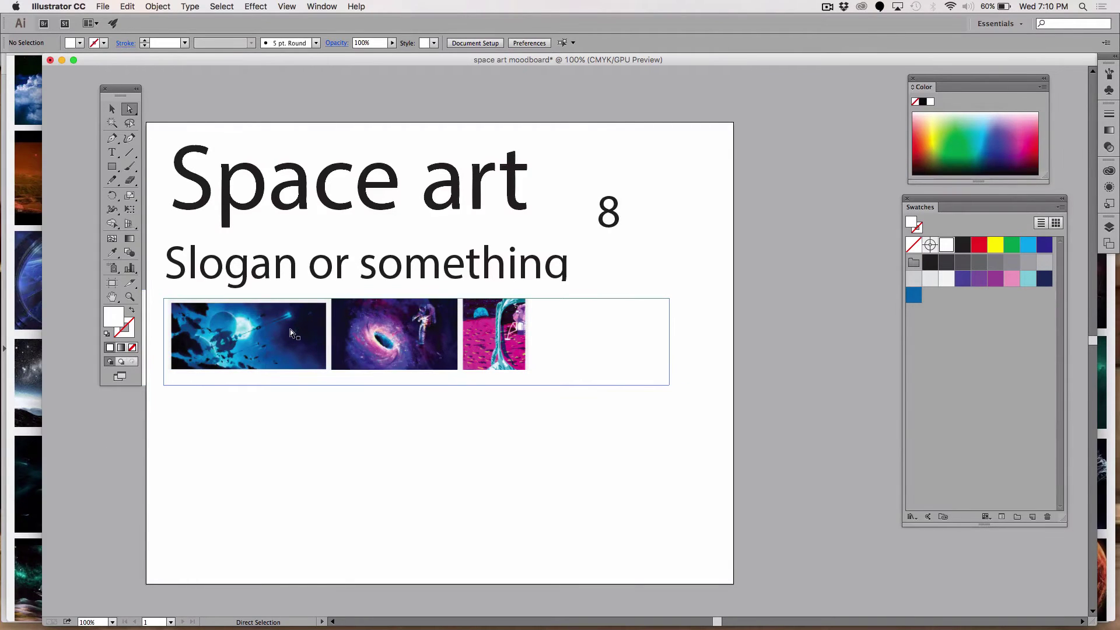
{"action": "left_click", "coordinate": [622, 333]}
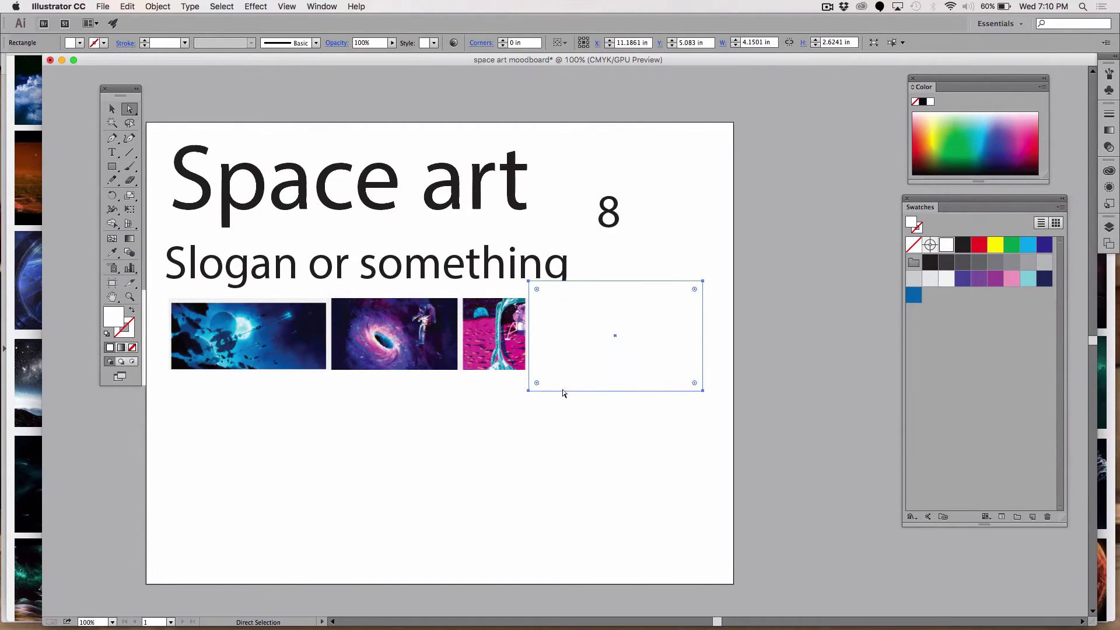
{"action": "left_click", "coordinate": [528, 390]}
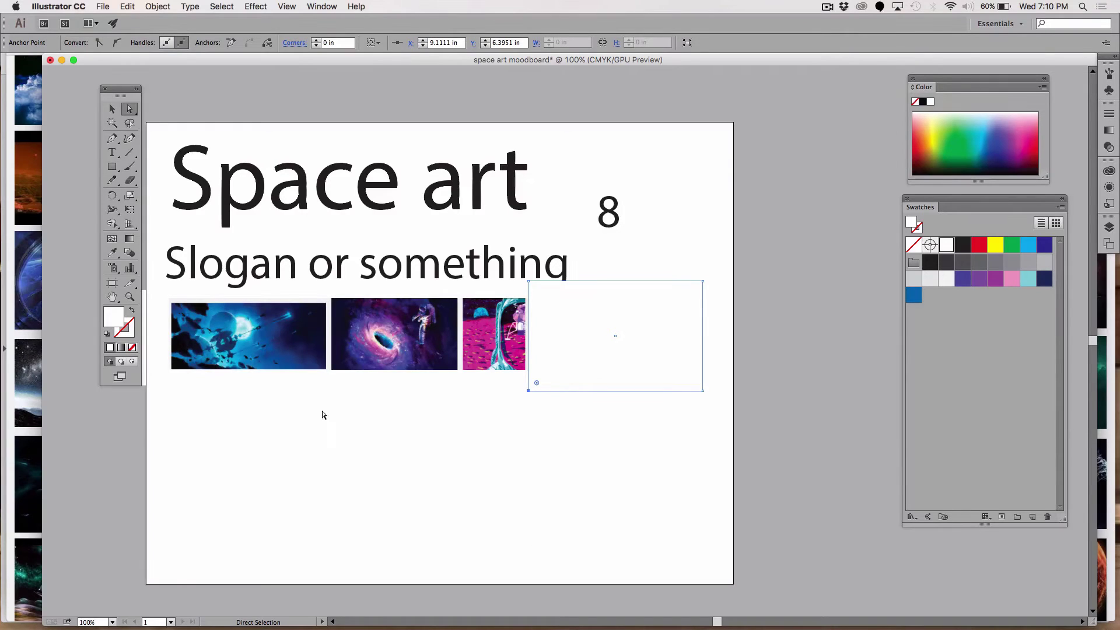
Move the whole group of reference images and covering rectangles slightly to the right with the Selection tool
{"action": "left_click", "coordinate": [112, 109]}
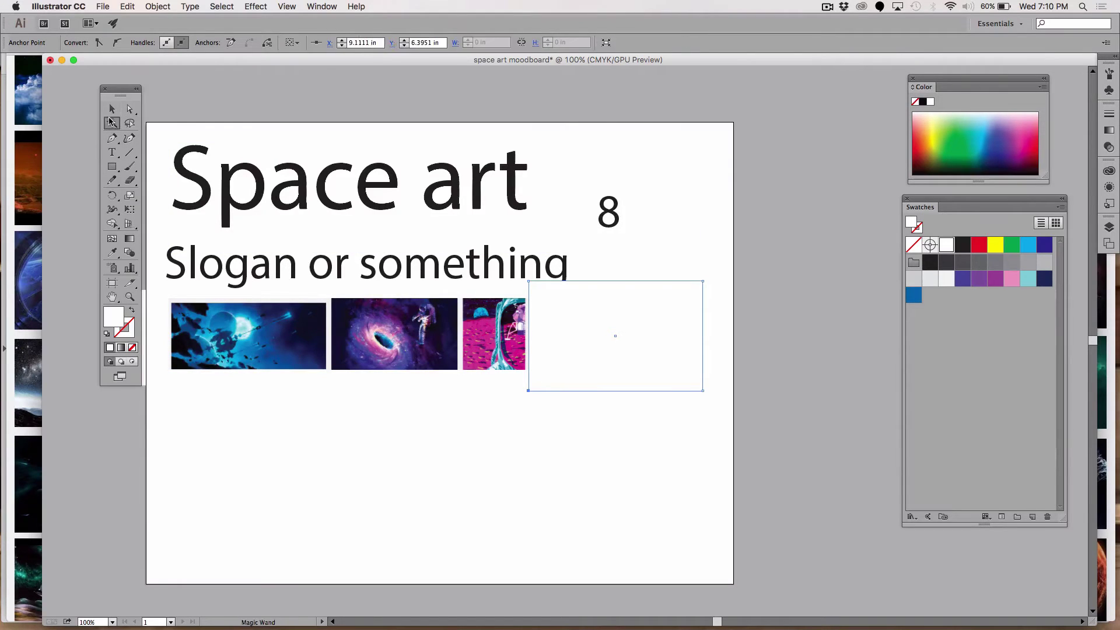
{"action": "left_click", "coordinate": [256, 107]}
{"action": "left_click", "coordinate": [241, 333]}
{"action": "mouse_move", "coordinate": [241, 333]}
{"action": "left_mouse_down"}
{"action": "mouse_move", "coordinate": [314, 346]}
{"action": "mouse_move", "coordinate": [257, 334]}
{"action": "left_mouse_up"}
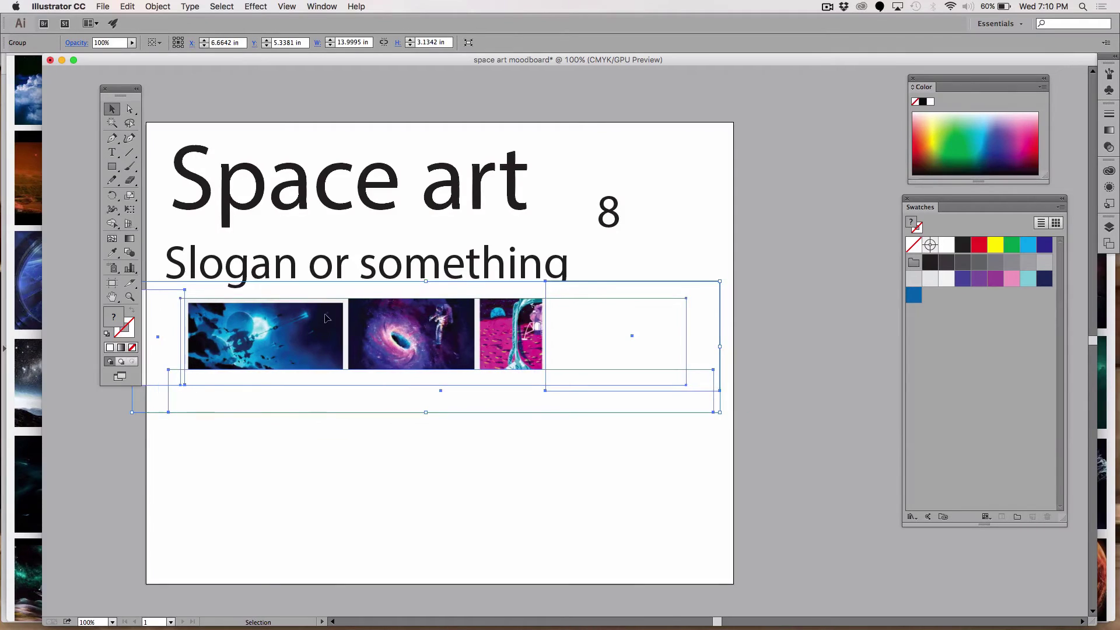
{"action": "left_click", "coordinate": [299, 184]}
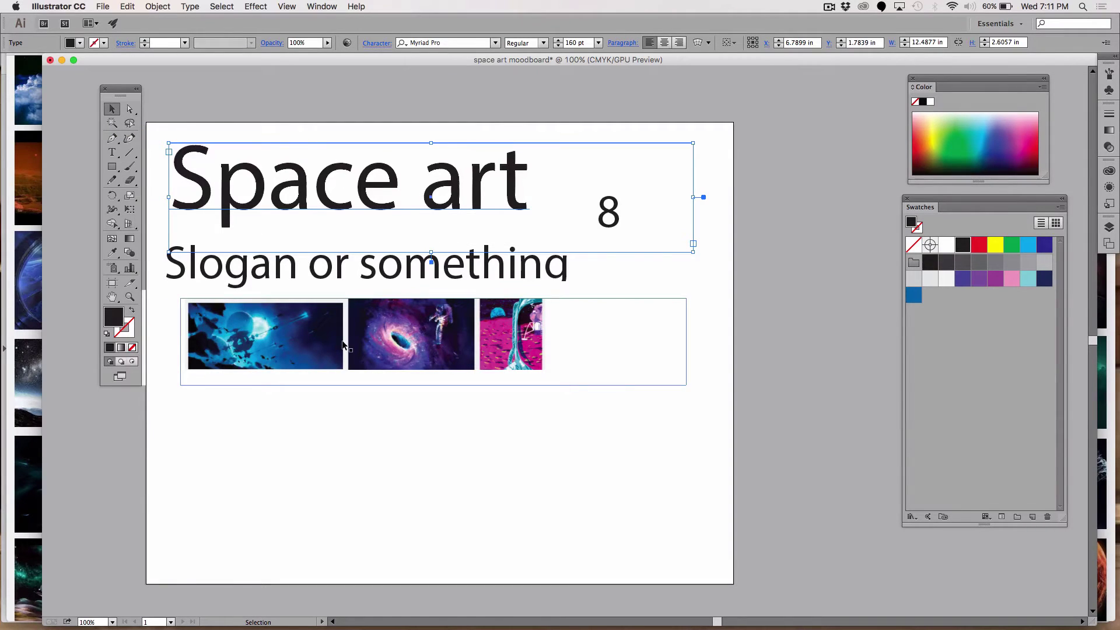
Draw a black rectangle about 4 by 1.46 in below the images, try distorting it by moving one edge, and clear it away
{"action": "left_click", "coordinate": [130, 109]}
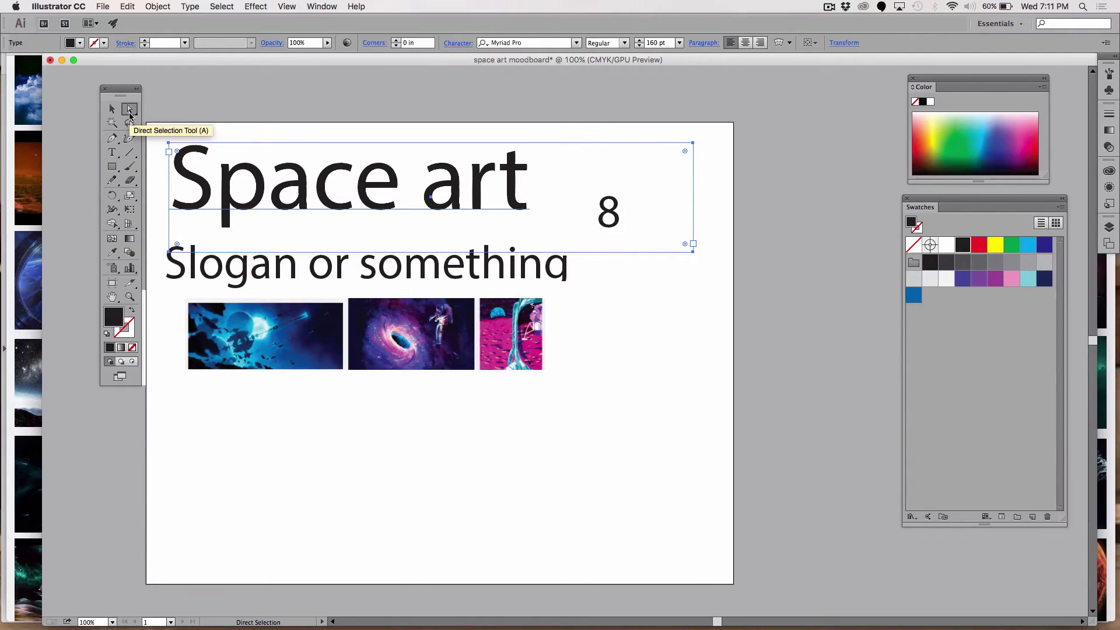
{"action": "left_click", "coordinate": [113, 167]}
{"action": "left_click_drag", "start_coordinate": [228, 442], "coordinate": [397, 503]}
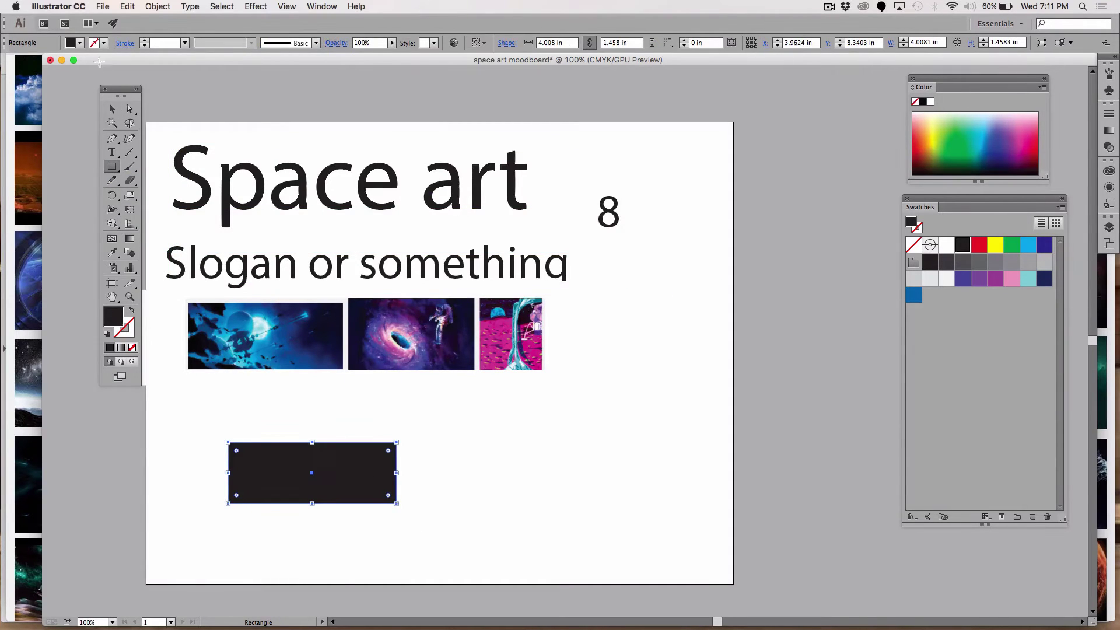
{"action": "left_click", "coordinate": [129, 108]}
{"action": "left_click", "coordinate": [442, 458]}
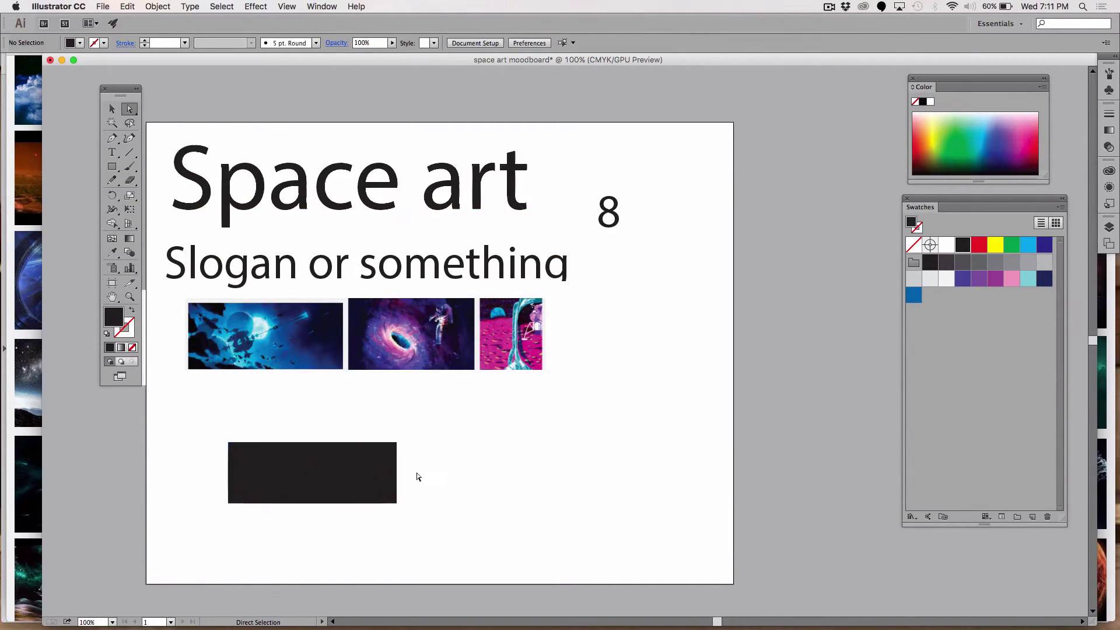
{"action": "left_click_drag", "start_coordinate": [398, 482], "coordinate": [267, 548]}
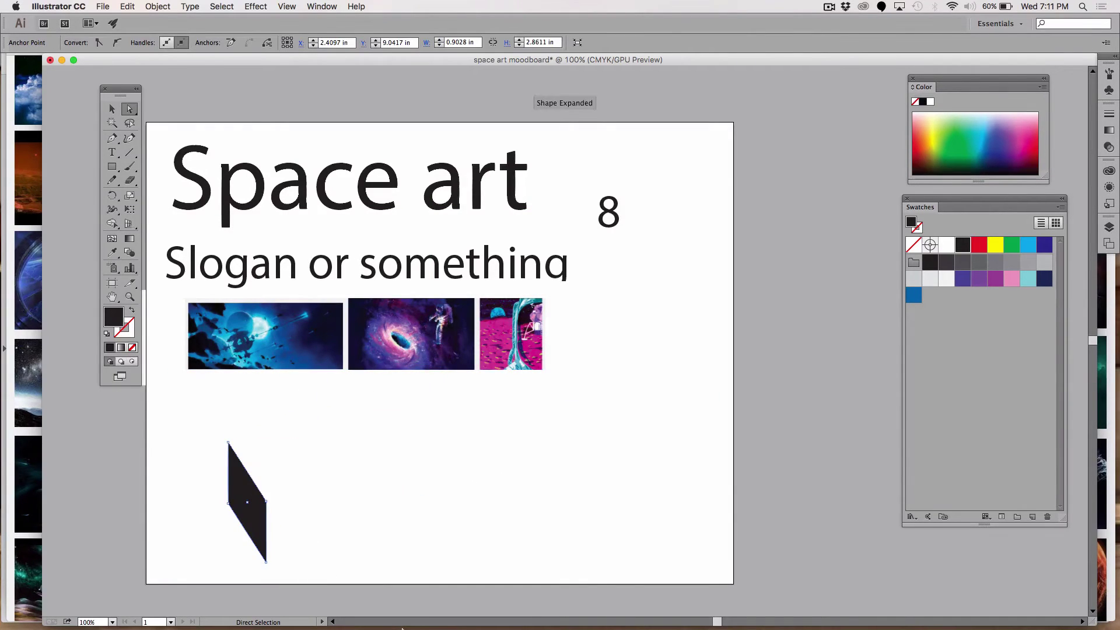
{"action": "key", "text": "super+shift+a"}
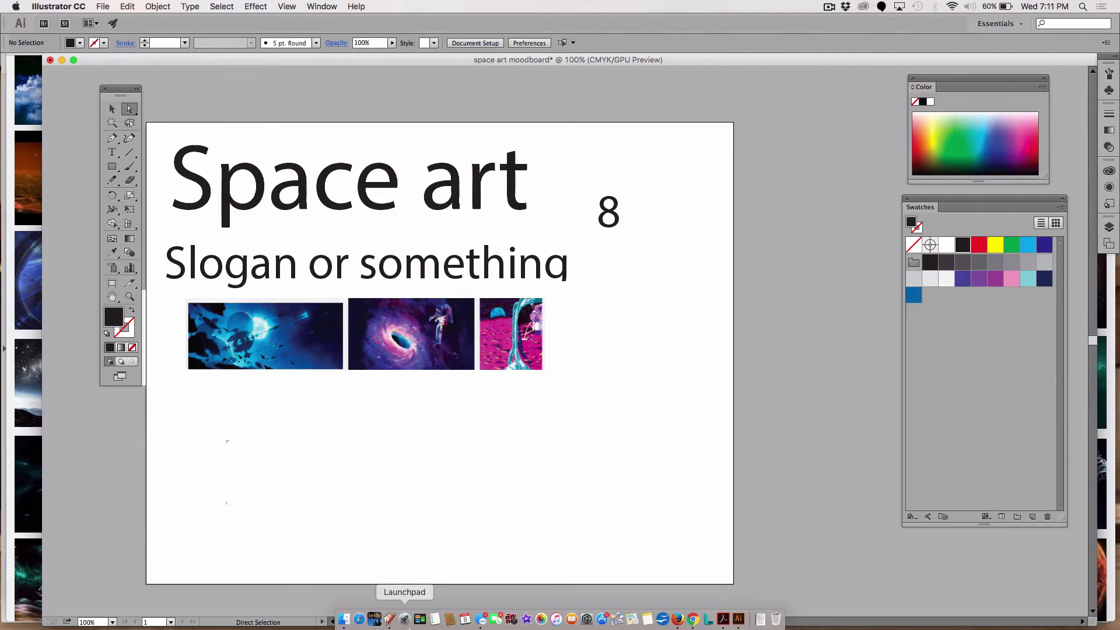
Scale the group of reference images and covering rectangles up to about 20.43 by 4.57 in
{"action": "left_click", "coordinate": [112, 109]}
{"action": "left_click", "coordinate": [270, 324]}
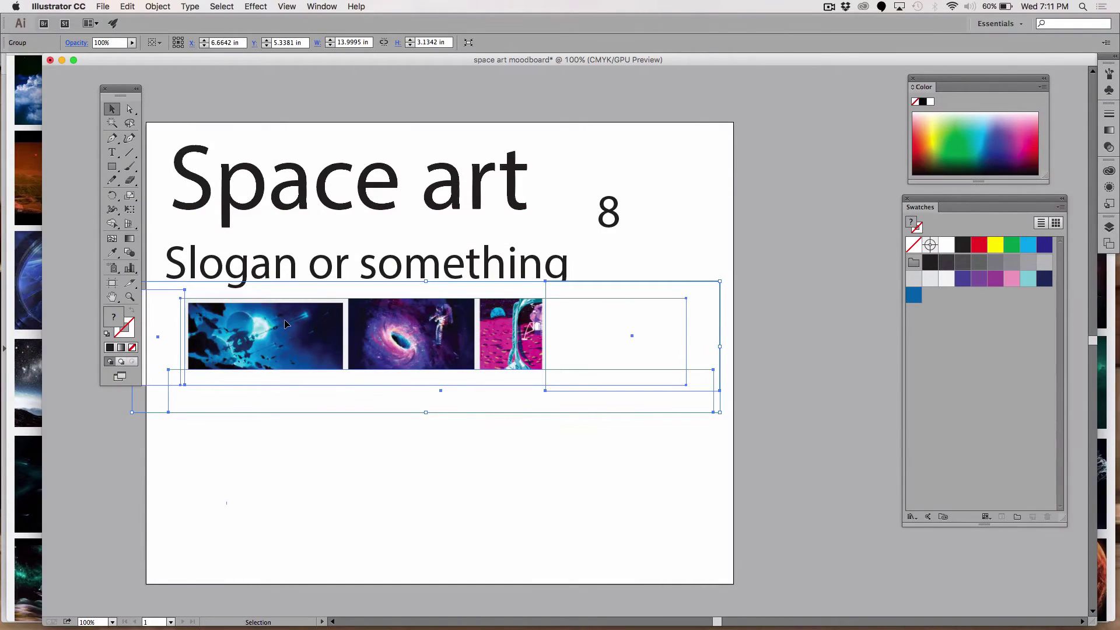
{"action": "key", "text": "s"}
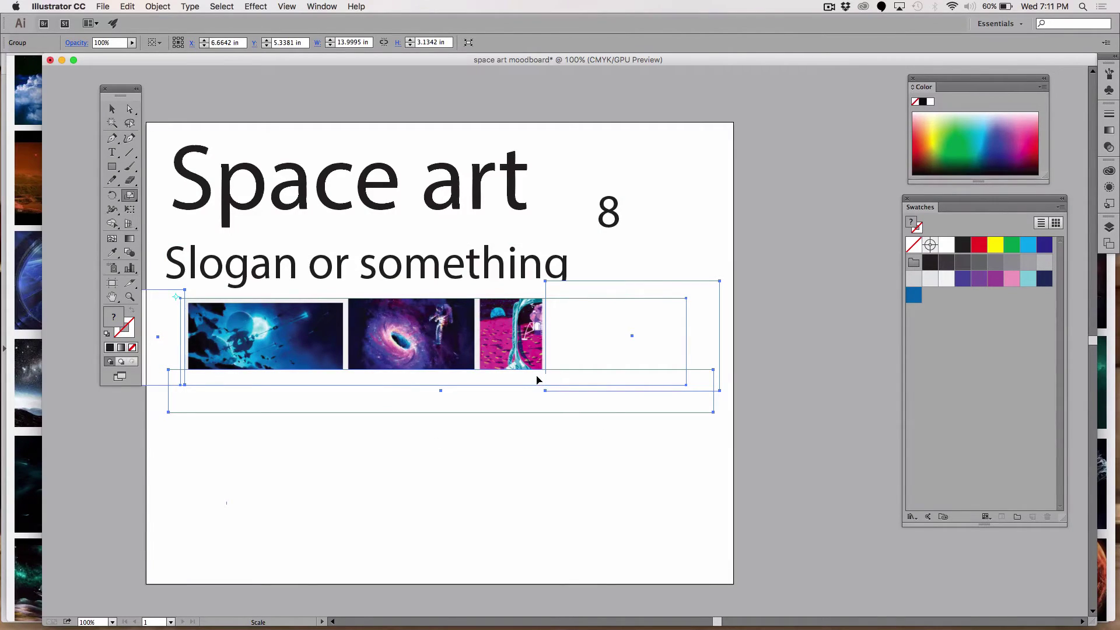
{"action": "left_click_drag", "start_coordinate": [536, 380], "coordinate": [616, 423]}
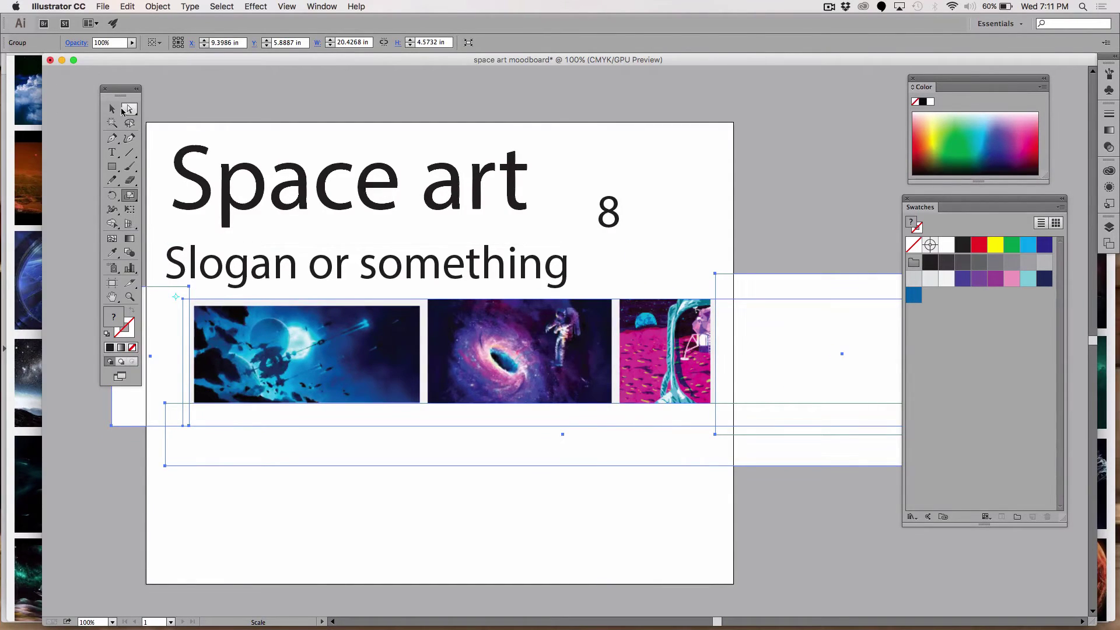
Nudge the enlarged image group left until the first image sits near the artboard's left edge
{"action": "key", "text": "Left"}
{"action": "key", "text": "Left"}
{"action": "key", "text": "Left"}
{"action": "key", "text": "Left"}
{"action": "key", "text": "Left"}
{"action": "key", "text": "Left"}
{"action": "key", "text": "Left"}
{"action": "key", "text": "Left"}
{"action": "key", "text": "Left"}
{"action": "key", "text": "Left"}
{"action": "key", "text": "Left"}
{"action": "key", "text": "Left"}
{"action": "key", "text": "Left"}
{"action": "key", "text": "Left"}
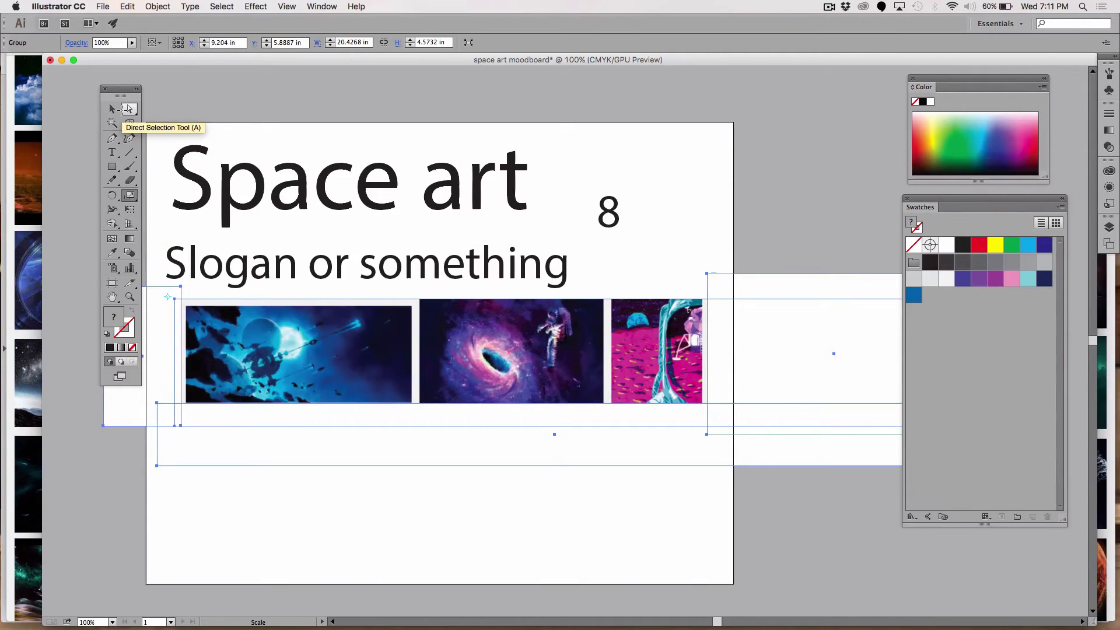
{"action": "key", "text": "Left"}
{"action": "key", "text": "Left"}
{"action": "key", "text": "Left"}
{"action": "key", "text": "Left"}
{"action": "key", "text": "Left"}
{"action": "key", "text": "Left"}
{"action": "key", "text": "Left"}
{"action": "key", "text": "Left"}
{"action": "key", "text": "Left"}
{"action": "key", "text": "Left"}
{"action": "key", "text": "Left"}
{"action": "key", "text": "Left"}
{"action": "key", "text": "Left"}
{"action": "key", "text": "Left"}
{"action": "key", "text": "Left"}
{"action": "key", "text": "Left"}
{"action": "key", "text": "Left"}
{"action": "key", "text": "Left"}
{"action": "key", "text": "Left"}
{"action": "key", "text": "Left"}
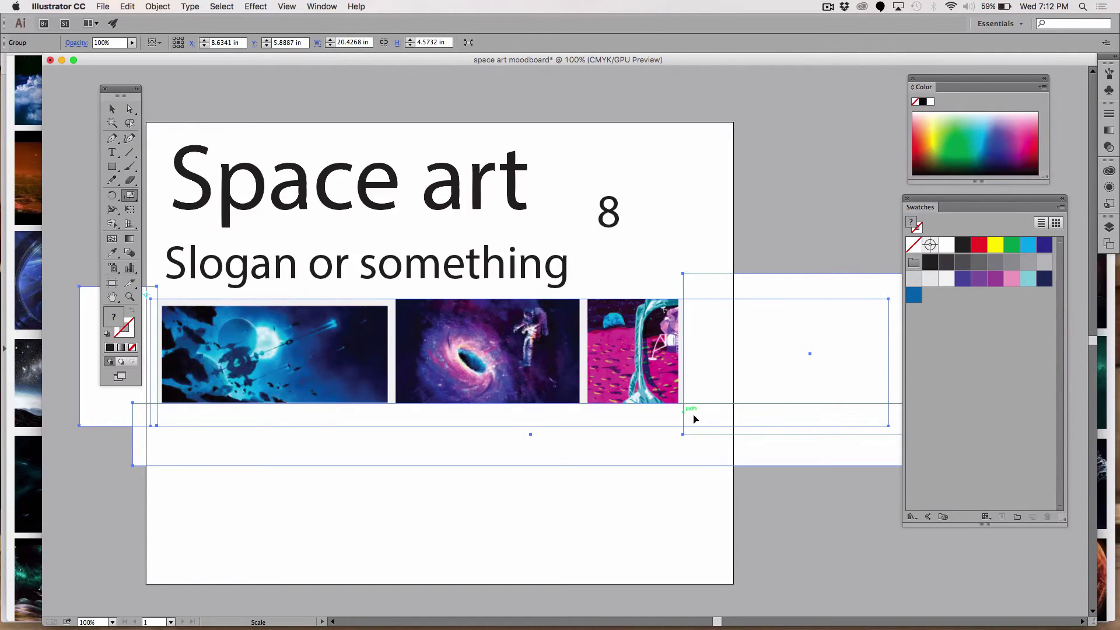
Stretch the image group horizontally to about 22.27 in wide so the visible images span the artboard, and deselect it
{"action": "left_click_drag", "start_coordinate": [687, 416], "coordinate": [726, 430]}
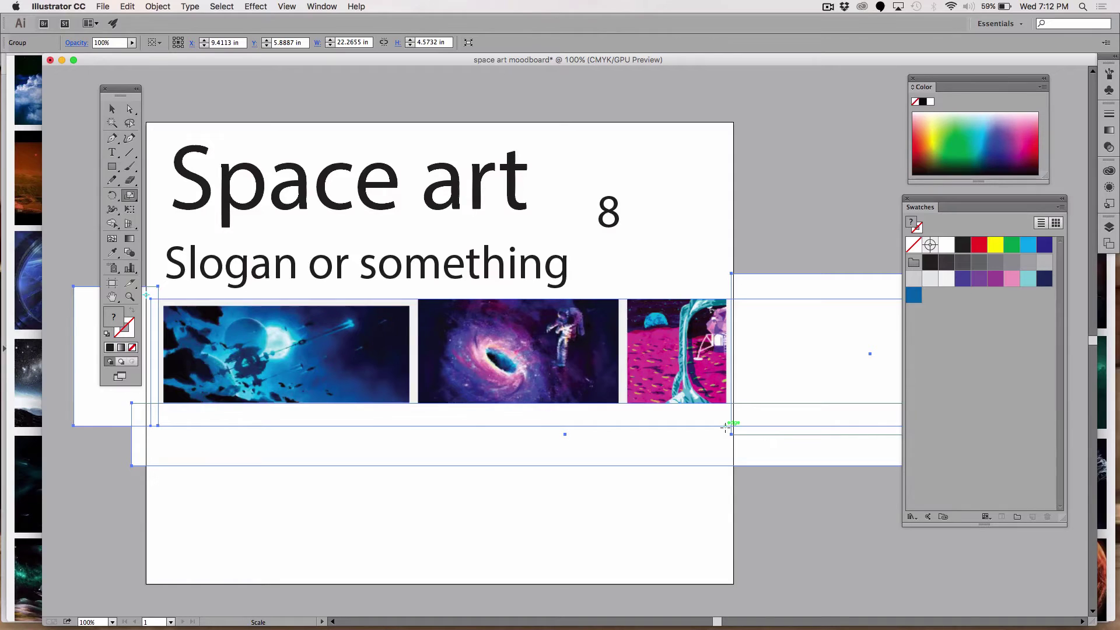
{"action": "left_click", "coordinate": [112, 110]}
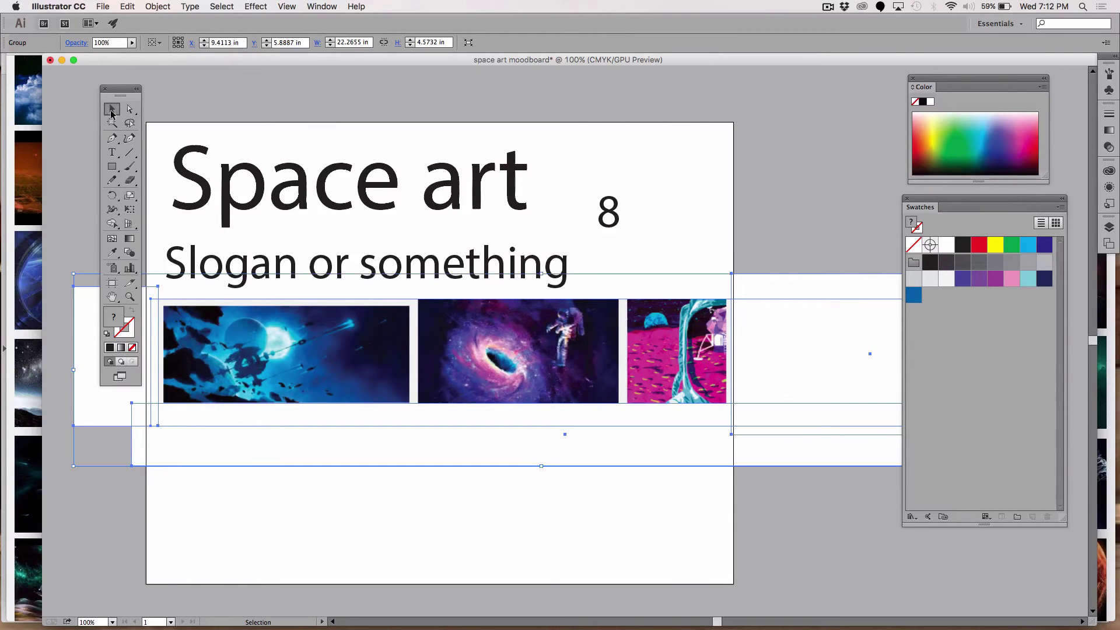
{"action": "left_click", "coordinate": [278, 114]}
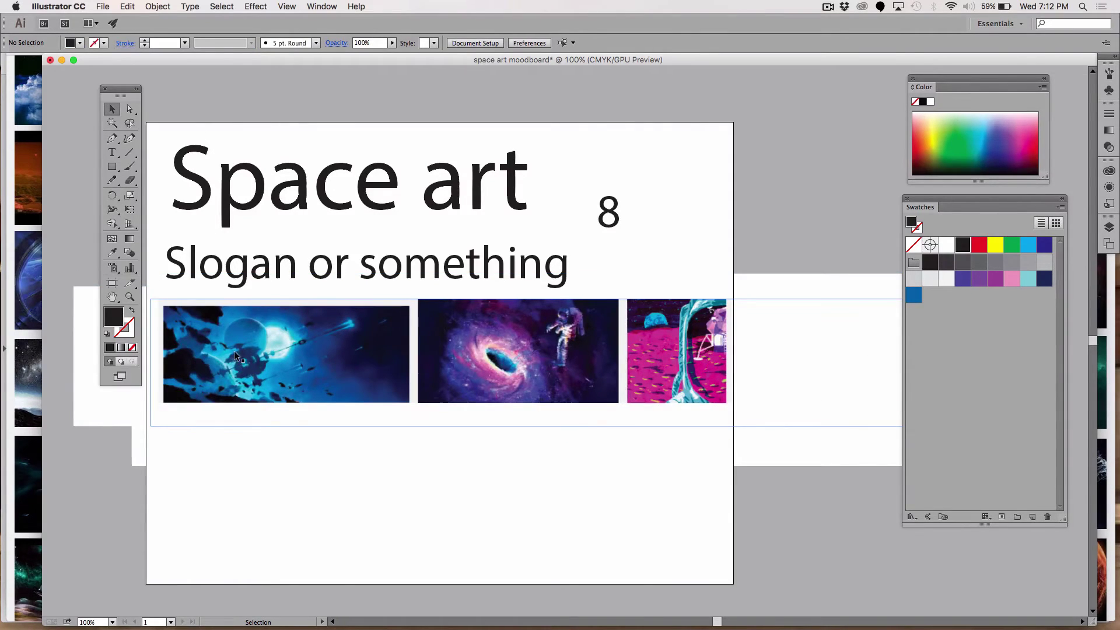
Move the image group down to the artboard's bottom edge and scale it from its lower-left image corner to about 24.16 by 5.6 in
{"action": "left_click_drag", "start_coordinate": [234, 351], "coordinate": [251, 544]}
{"action": "left_click", "coordinate": [767, 355]}
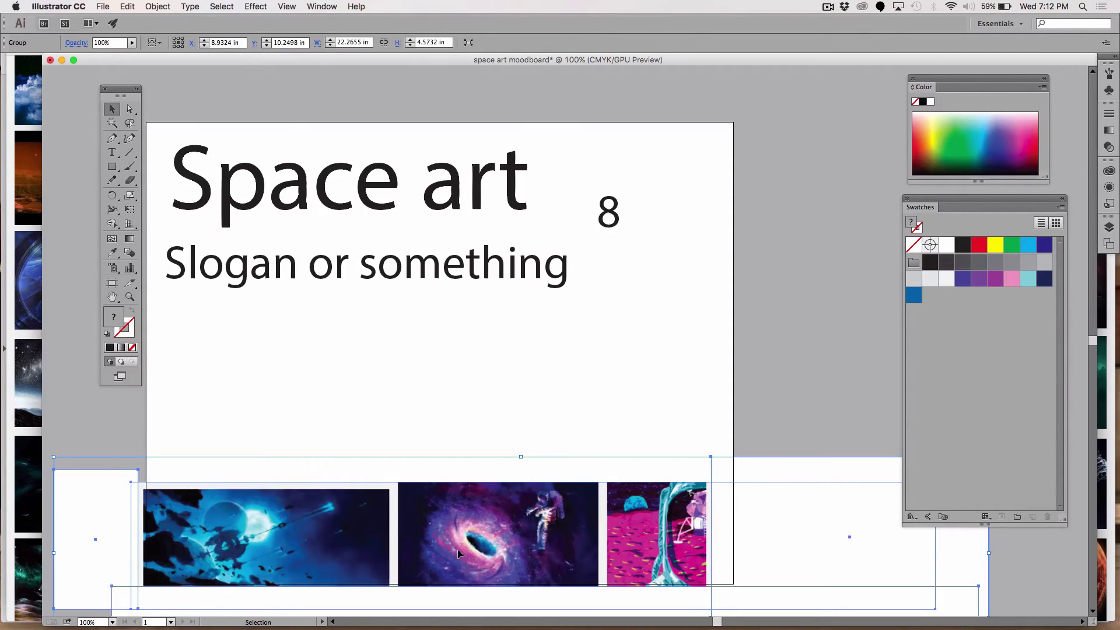
{"action": "key", "text": "s"}
{"action": "left_click", "coordinate": [146, 586]}
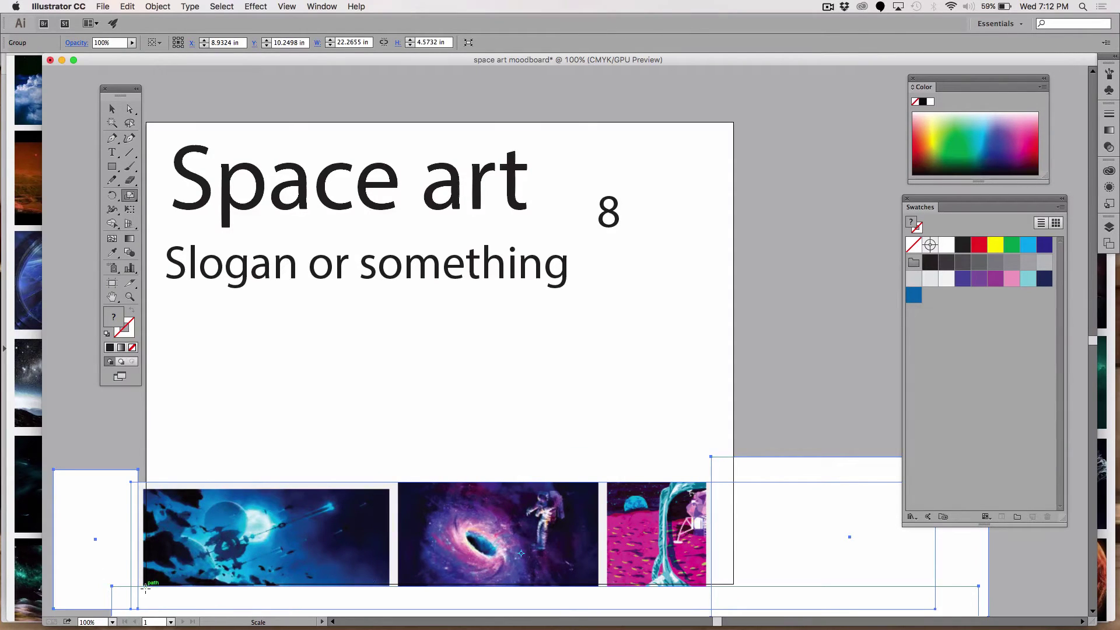
{"action": "left_click_drag", "start_coordinate": [707, 499], "coordinate": [753, 462]}
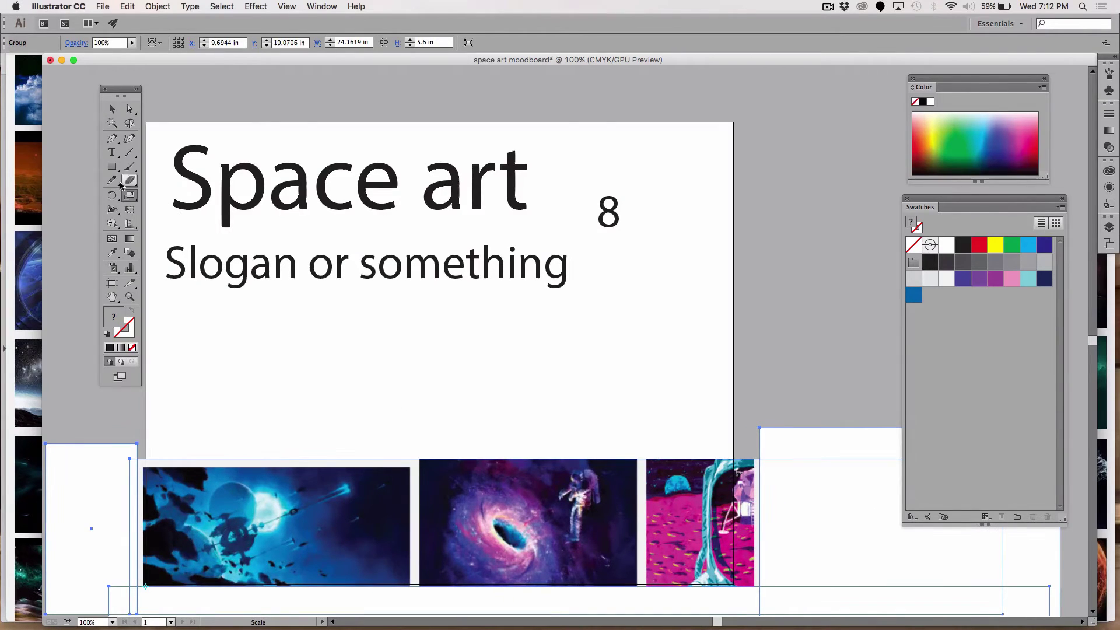
{"action": "left_click", "coordinate": [111, 110]}
{"action": "left_click", "coordinate": [60, 218]}
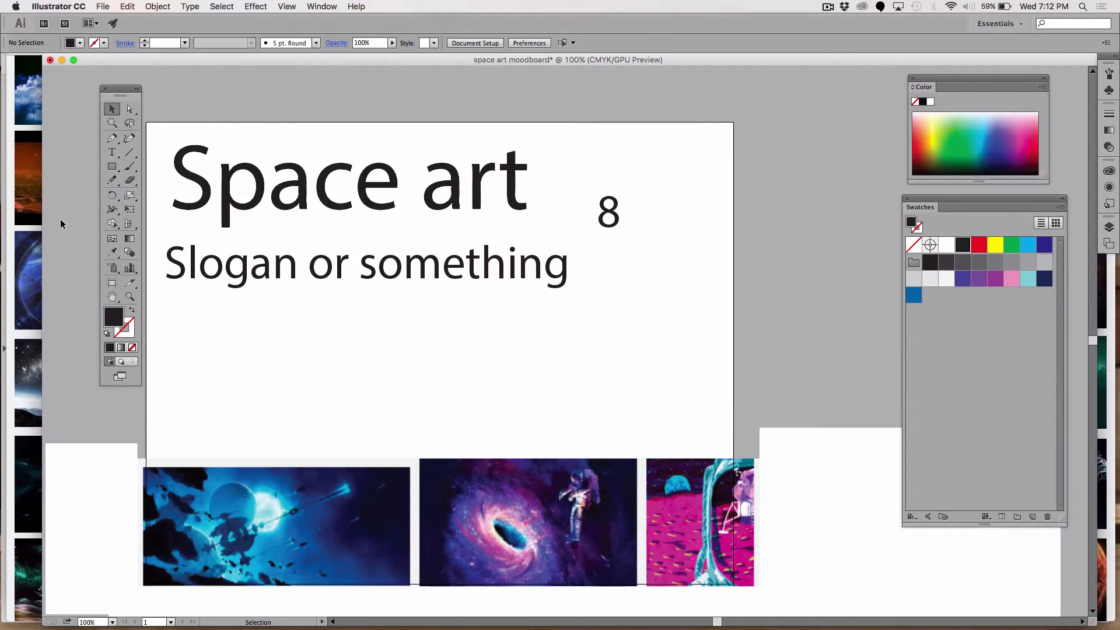
Preview the moodboard in Full Screen Mode, return to the normal screen mode and check the available view options
{"action": "left_click", "coordinate": [122, 377]}
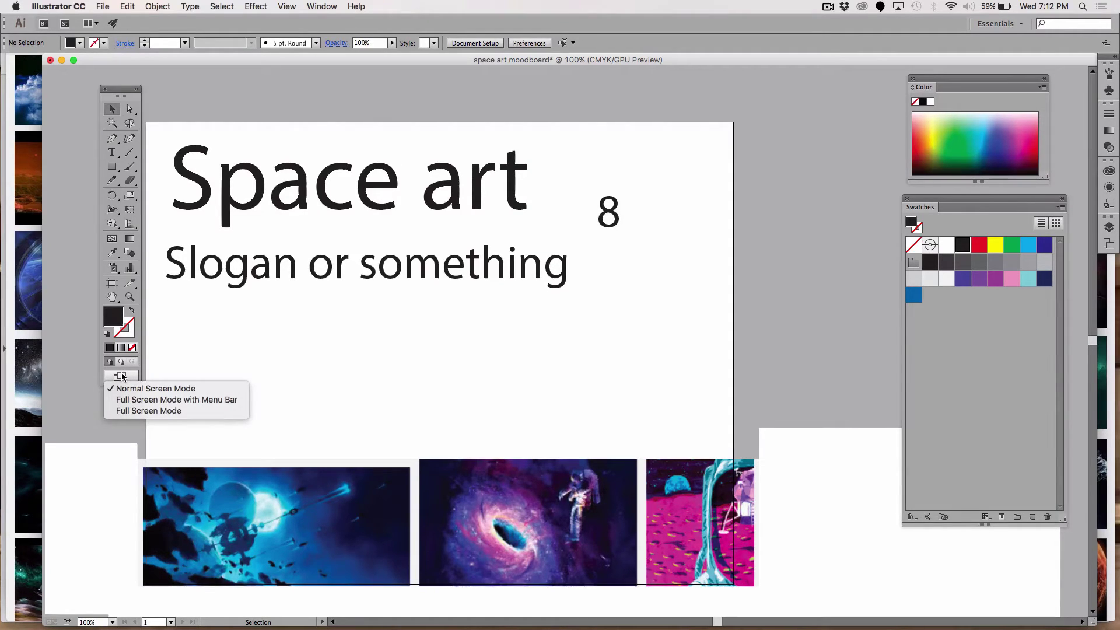
{"action": "left_click", "coordinate": [147, 412]}
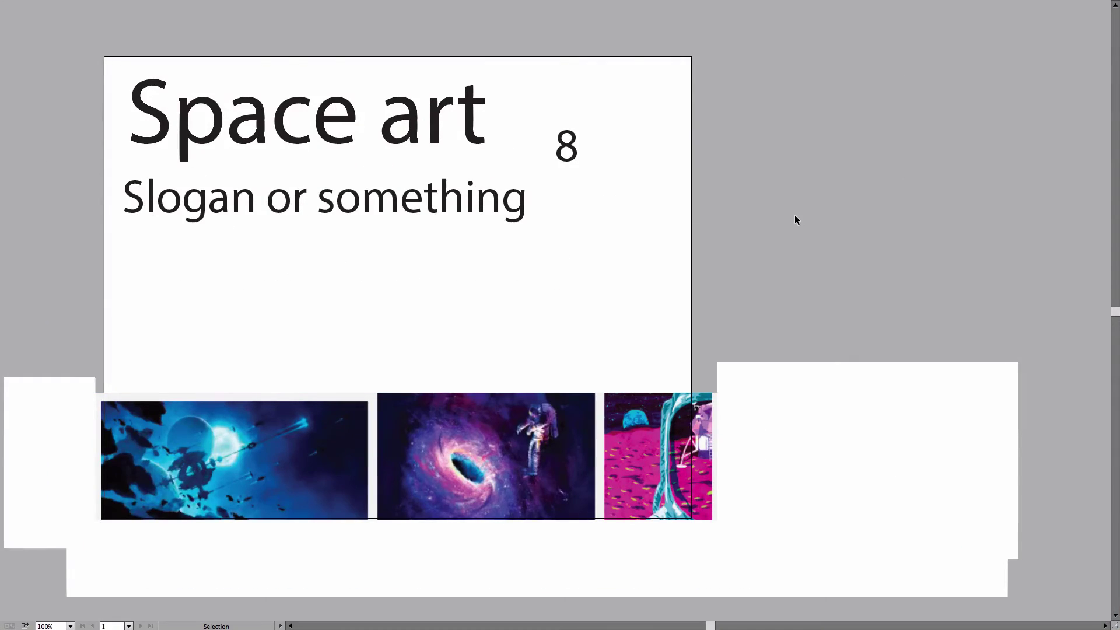
{"action": "key", "text": "Escape"}
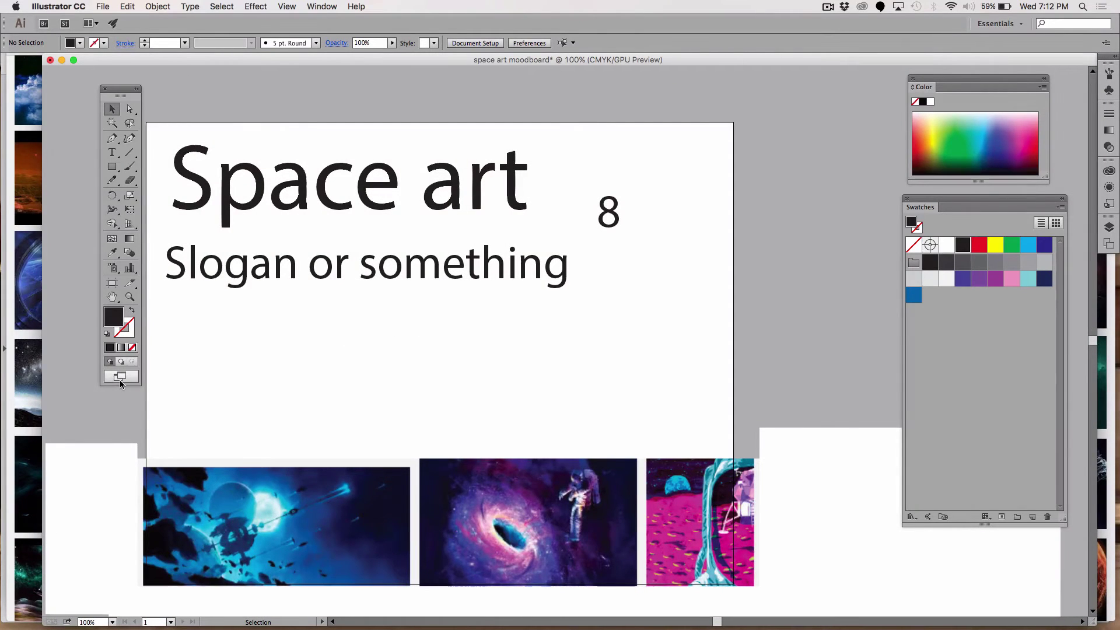
{"action": "left_click", "coordinate": [288, 7]}
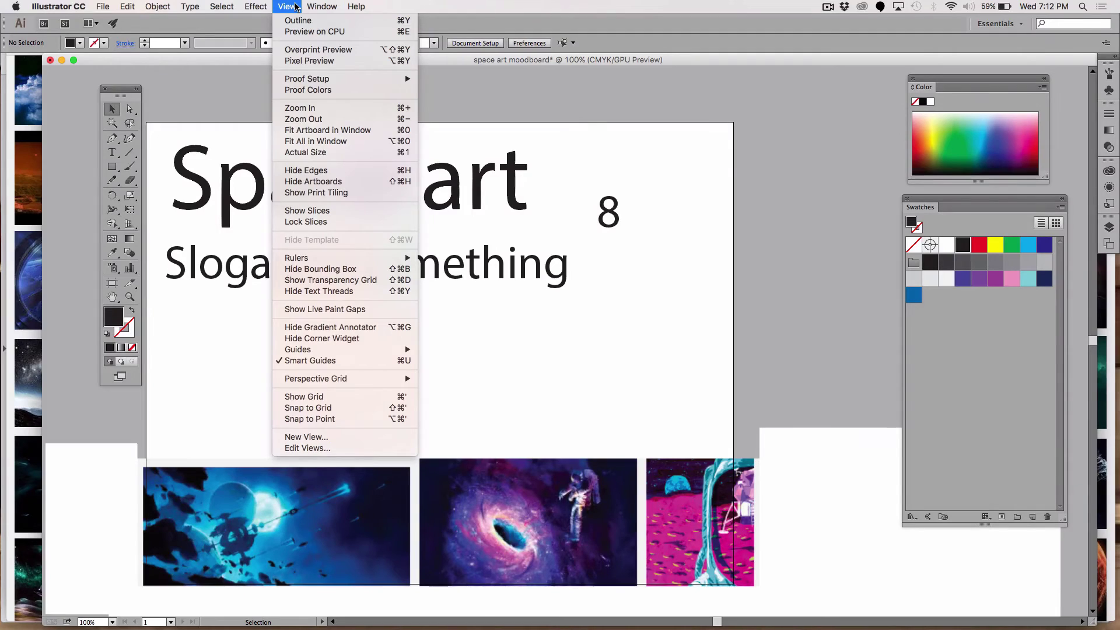
{"action": "left_click", "coordinate": [296, 7]}
Move the toolbox clear of the artboard and examine the layout up close before returning to 100% zoom
{"action": "key", "text": "z"}
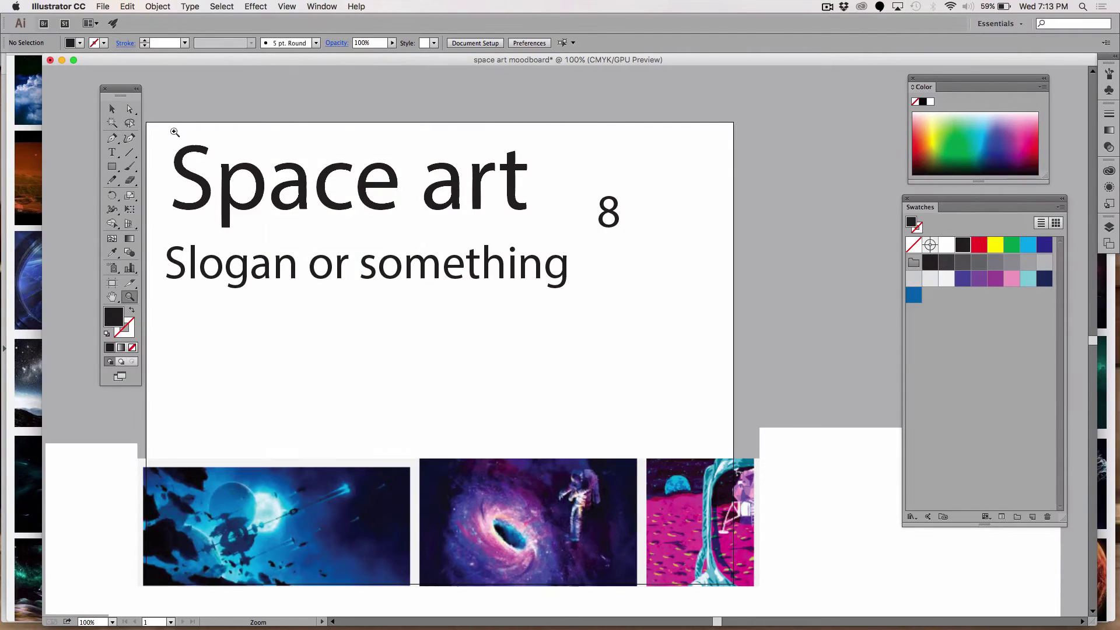
{"action": "left_click_drag", "start_coordinate": [111, 89], "coordinate": [70, 67]}
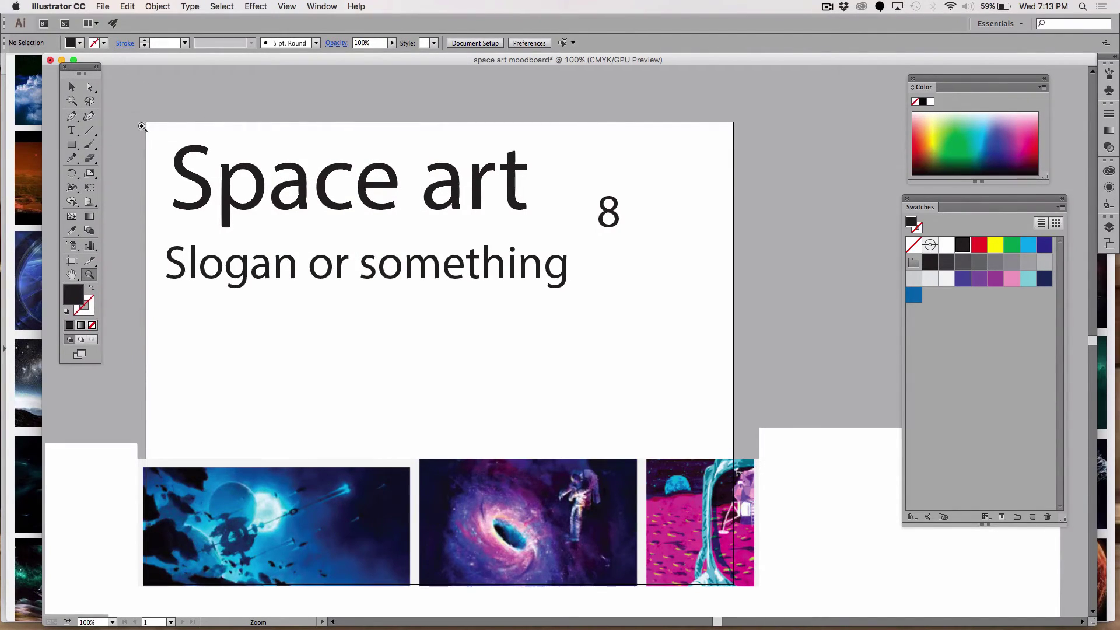
{"action": "left_click_drag", "start_coordinate": [144, 122], "coordinate": [741, 595]}
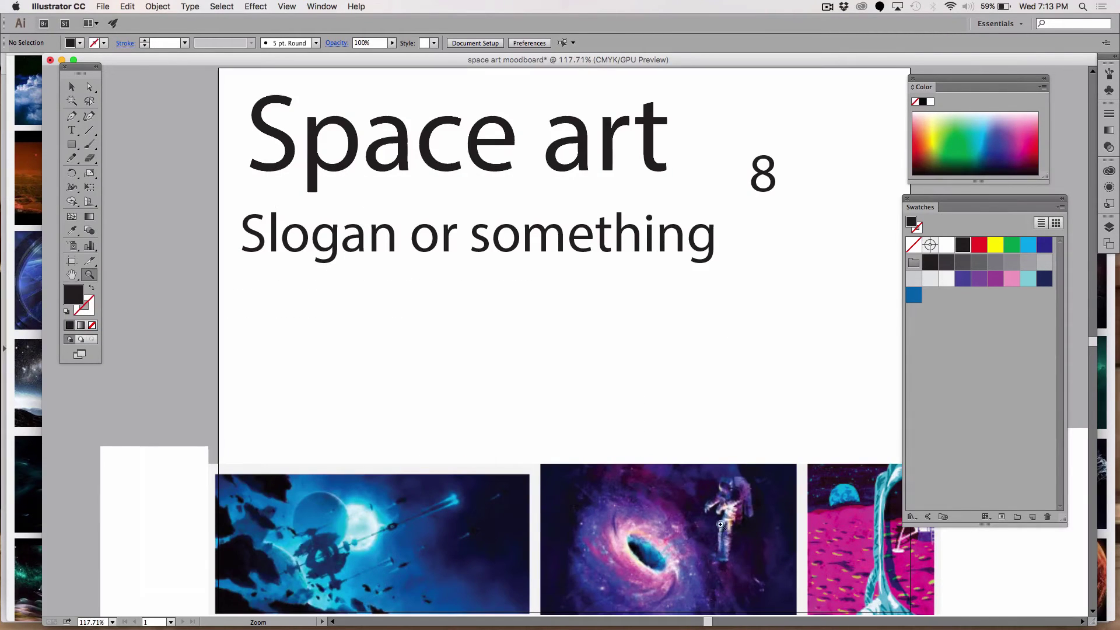
{"action": "scroll", "coordinate": [721, 524], "scroll_direction": "right", "scroll_amount": 5}
{"action": "scroll", "coordinate": [721, 525], "scroll_direction": "down", "scroll_amount": 2}
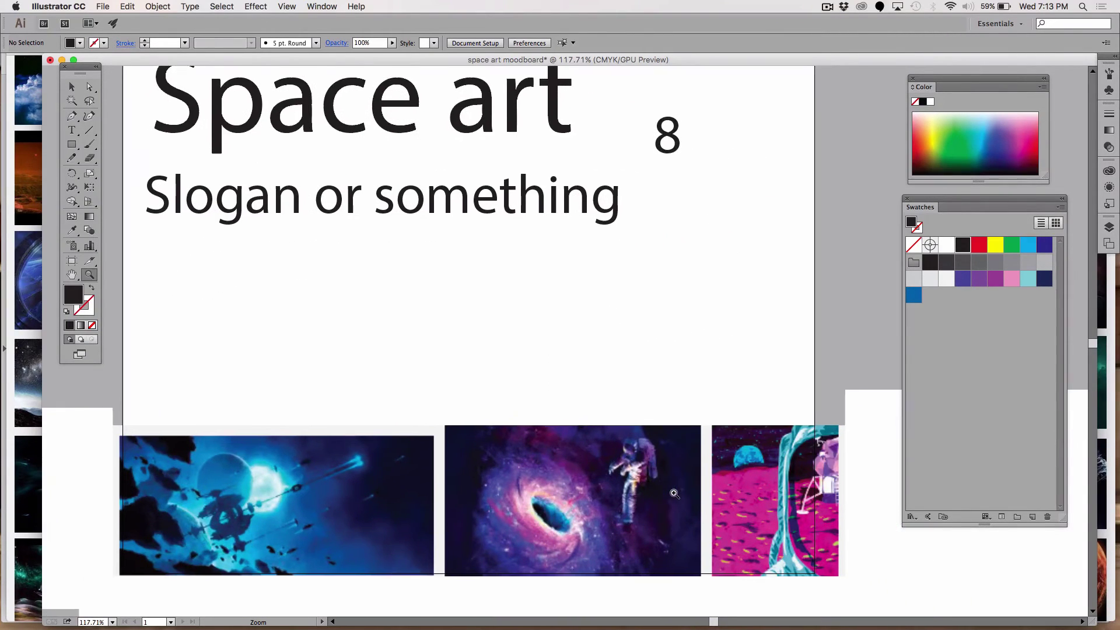
{"action": "key", "text": "super+minus"}
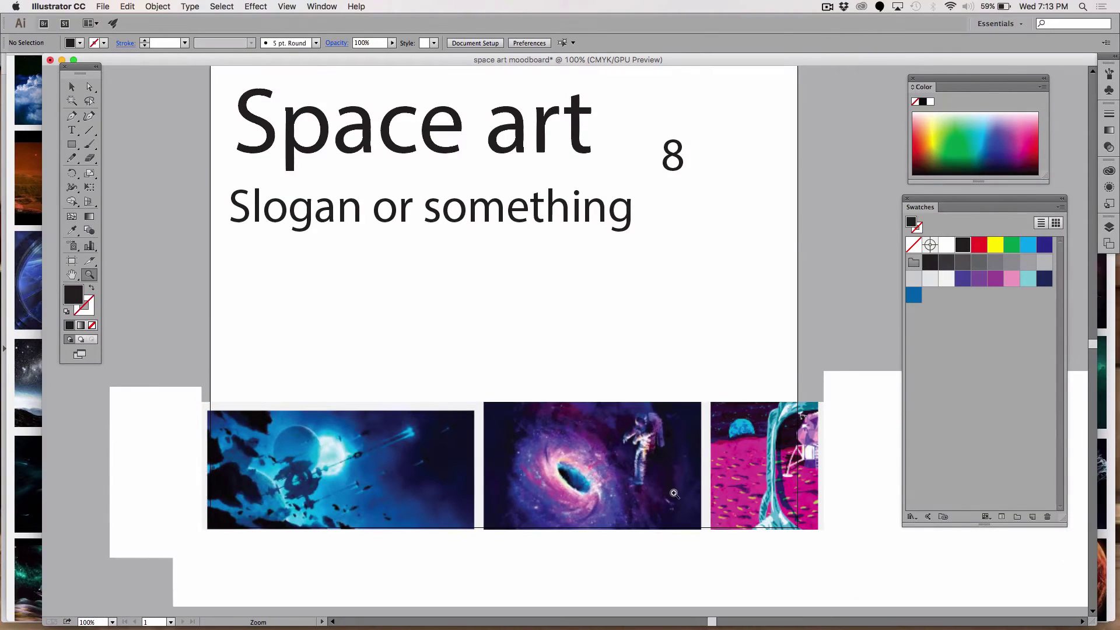